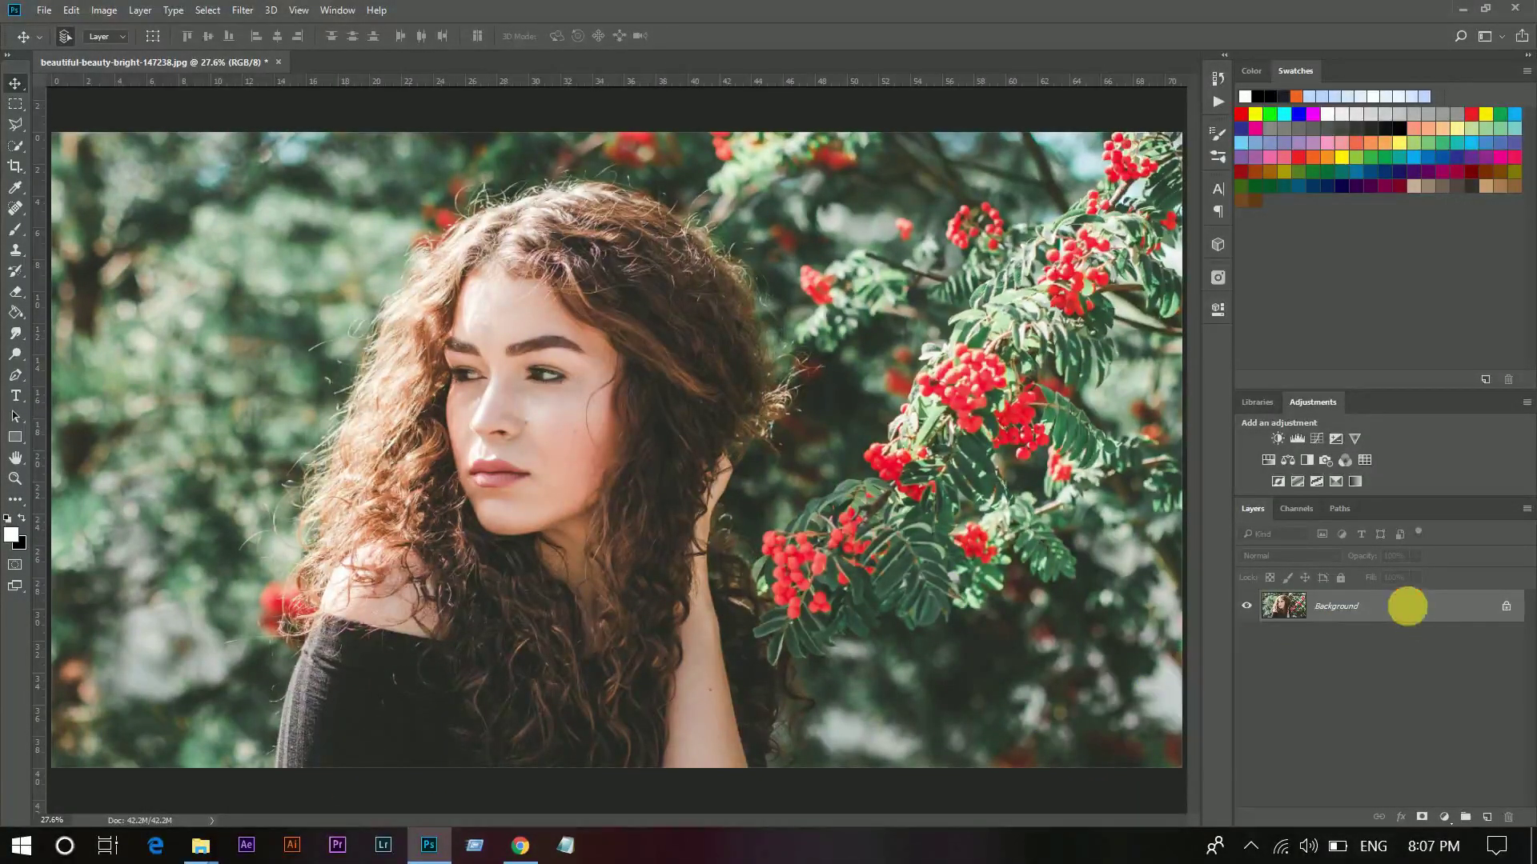
Duplicate the portrait to Layer 1, convert it to a smart object, and launch Camera Raw Filter.
{"action": "key", "text": "ctrl+j"}
{"action": "right_click", "coordinate": [1345, 612]}
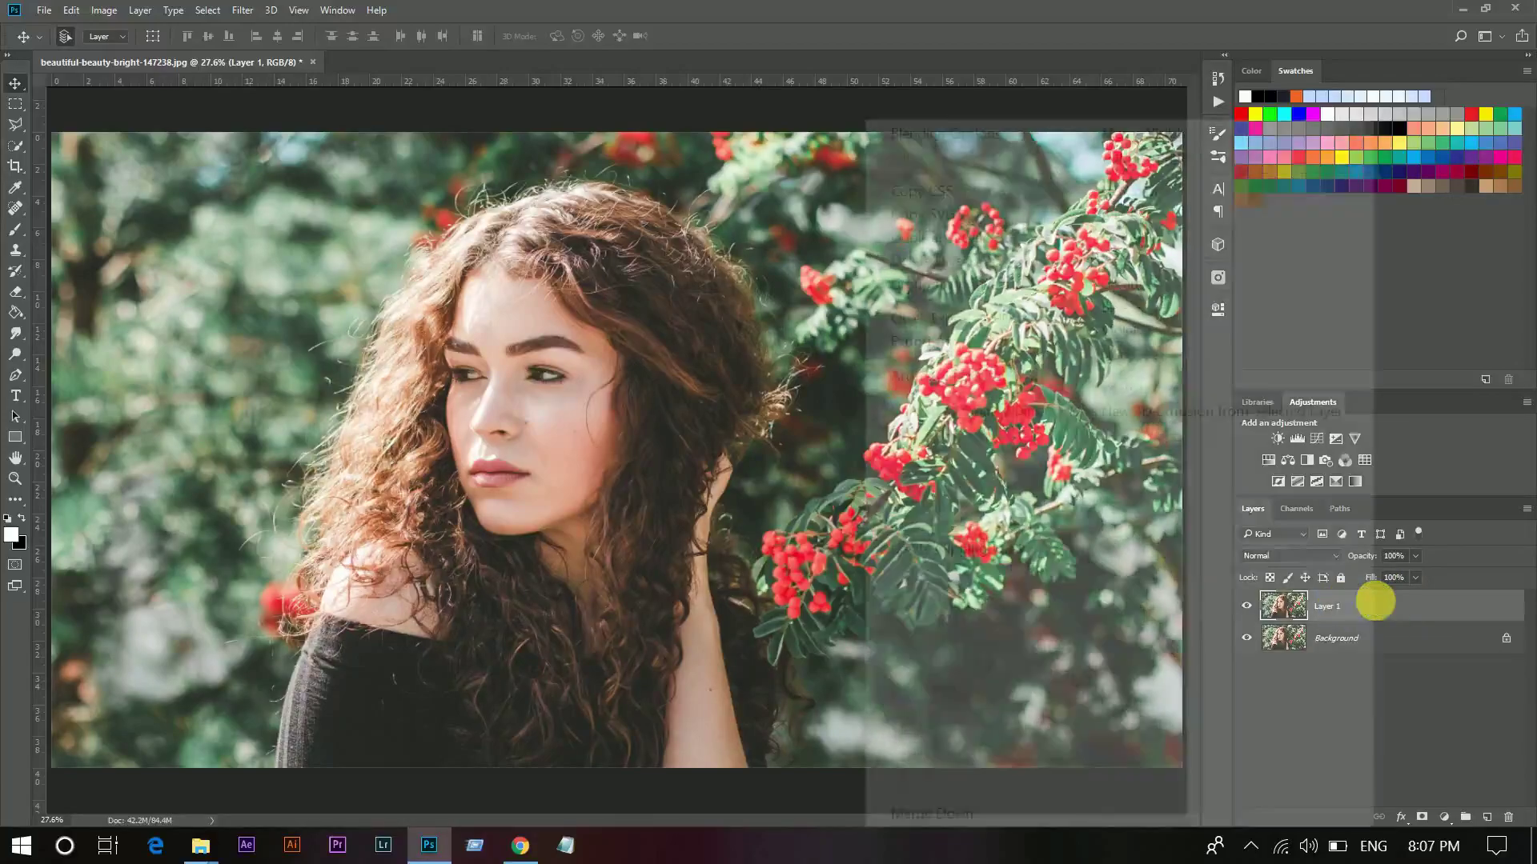
{"action": "left_click", "coordinate": [999, 406]}
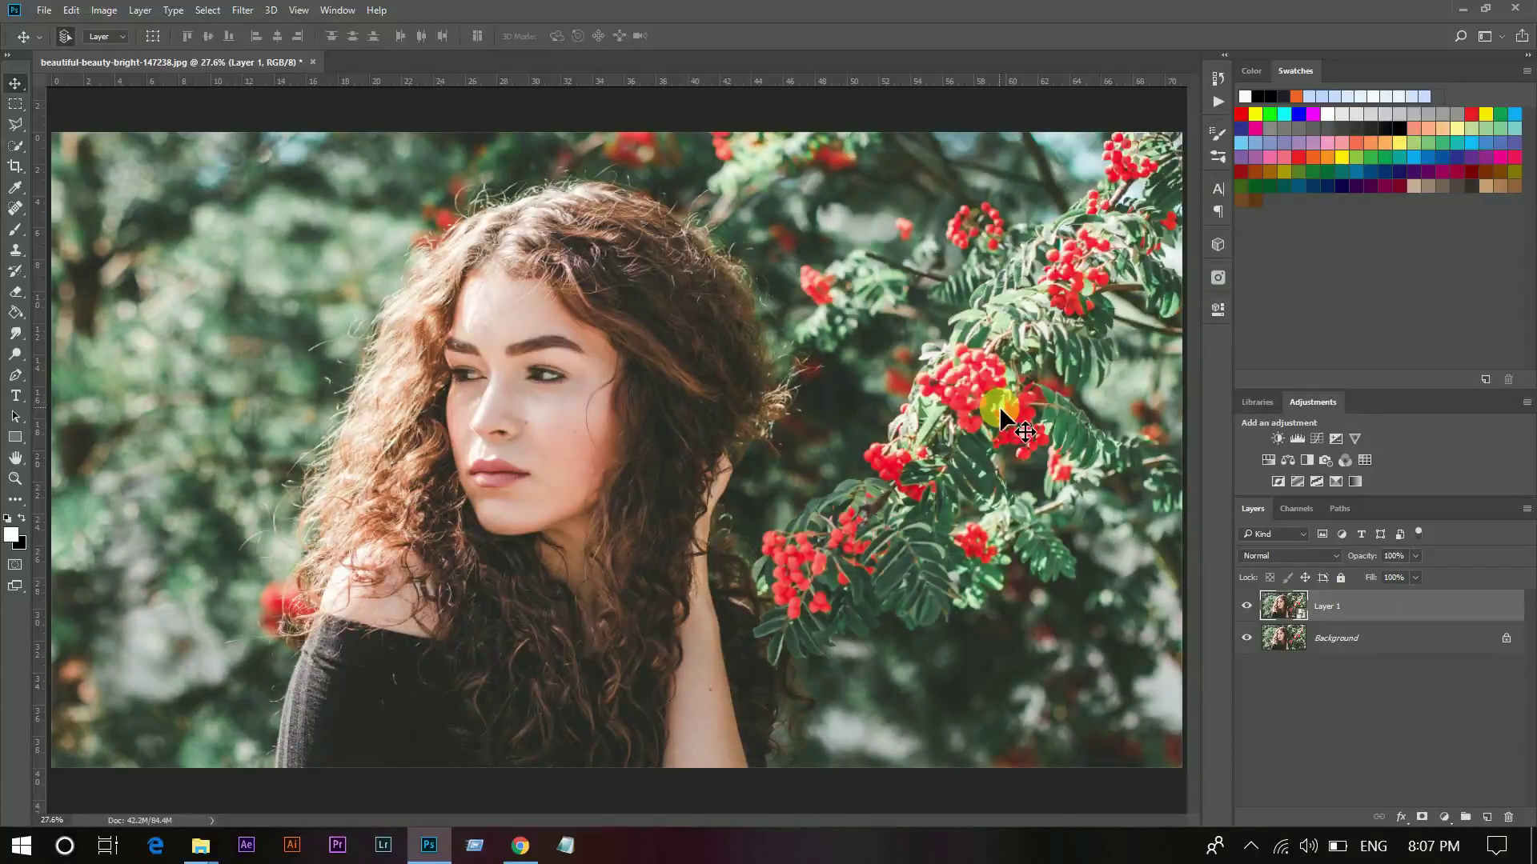
{"action": "left_click", "coordinate": [243, 9]}
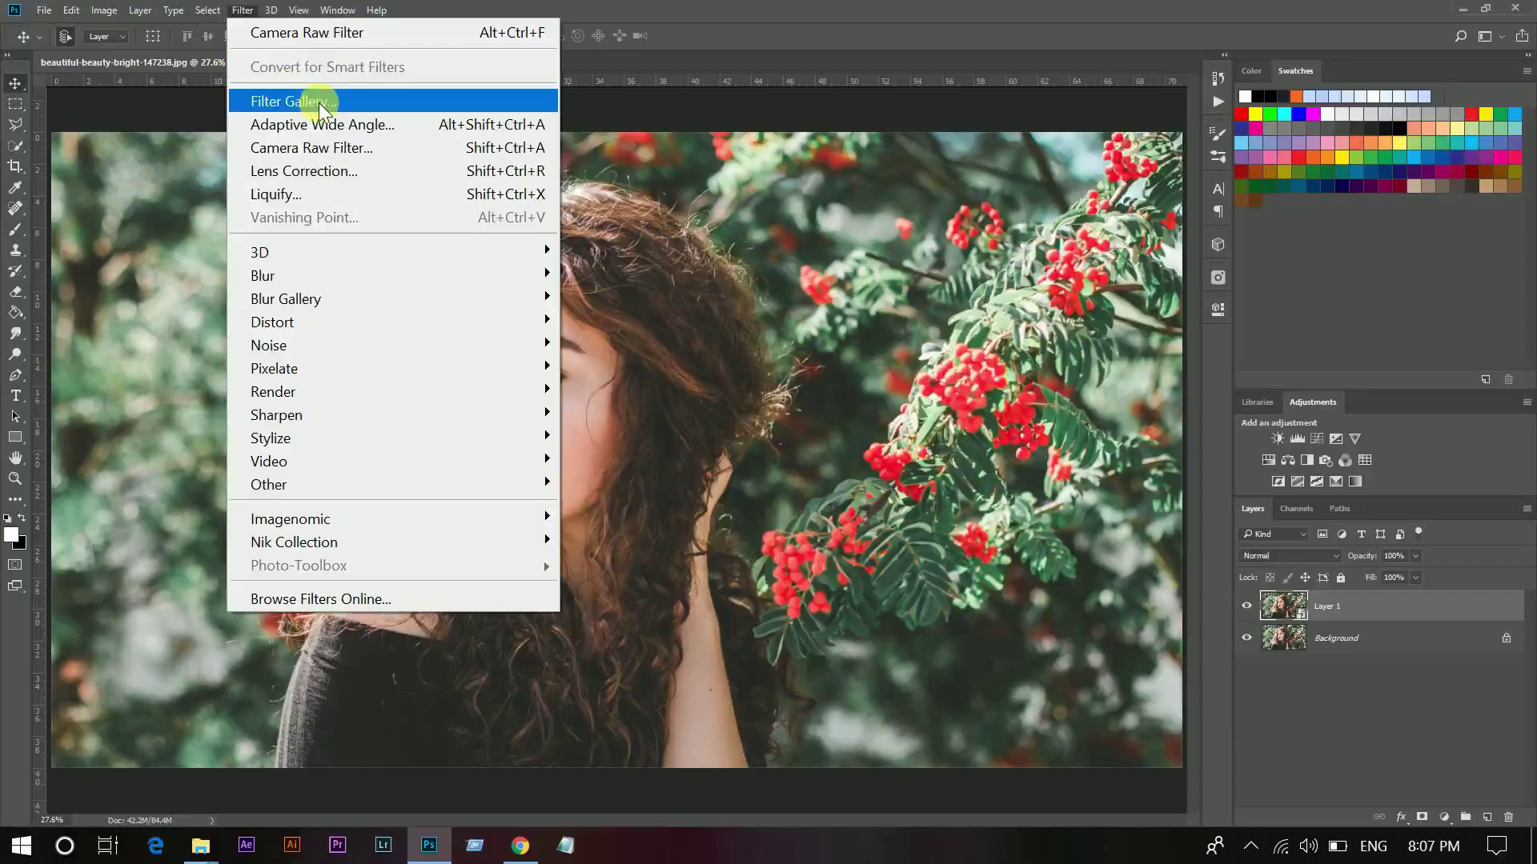
{"action": "left_click", "coordinate": [395, 139]}
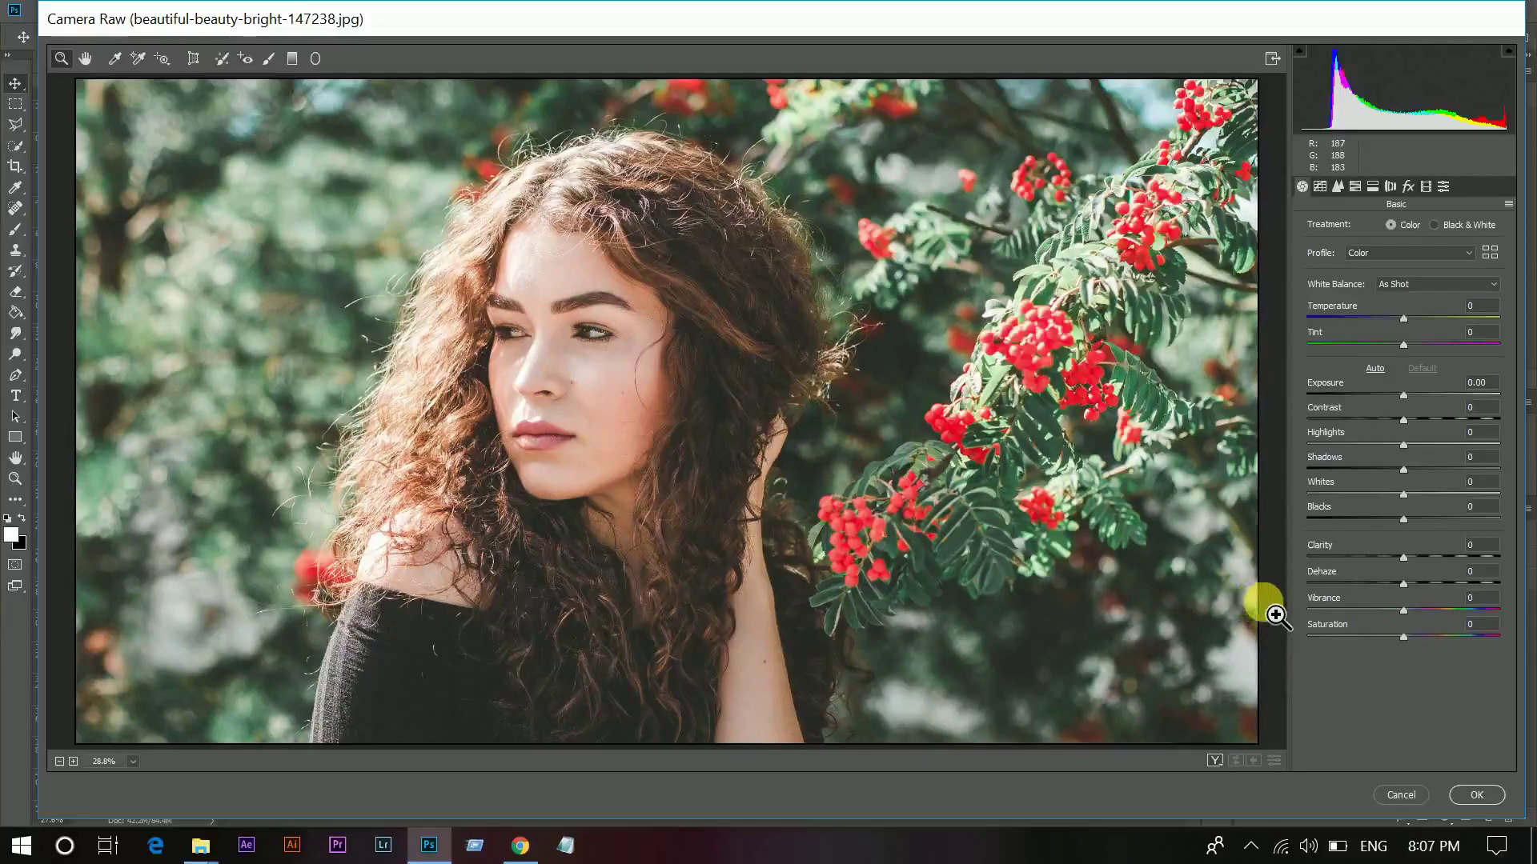
Set Saturation to -27, Temperature to -3 and Contrast to +5.
{"action": "left_click", "coordinate": [1373, 637]}
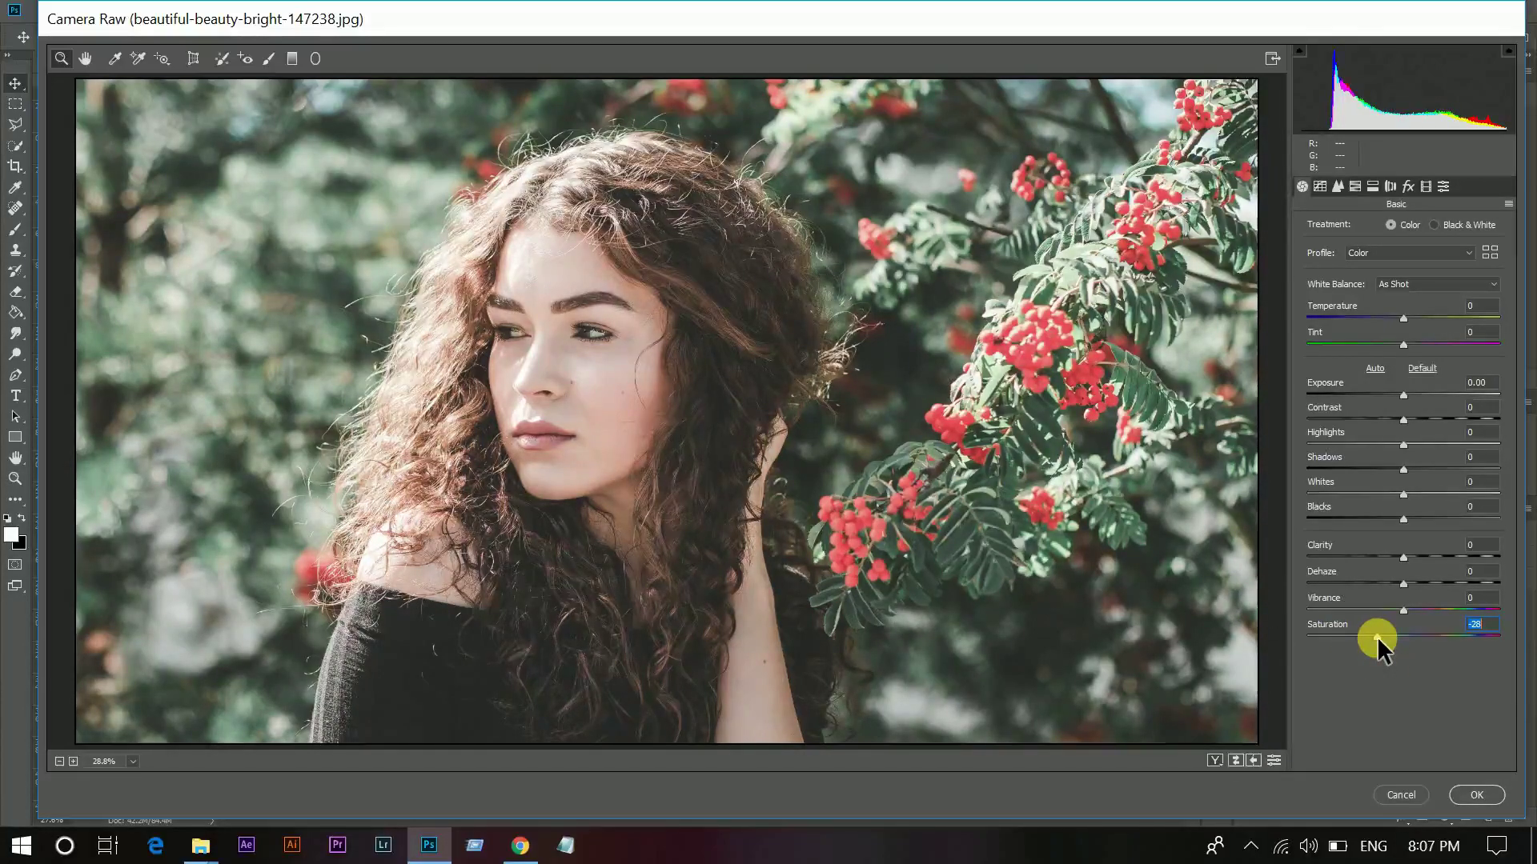
{"action": "key", "text": "Down"}
{"action": "key", "text": "Down"}
{"action": "key", "text": "Up"}
{"action": "key", "text": "Up"}
{"action": "left_click_drag", "start_coordinate": [1405, 318], "coordinate": [1400, 319]}
{"action": "left_click_drag", "start_coordinate": [1414, 415], "coordinate": [1409, 419]}
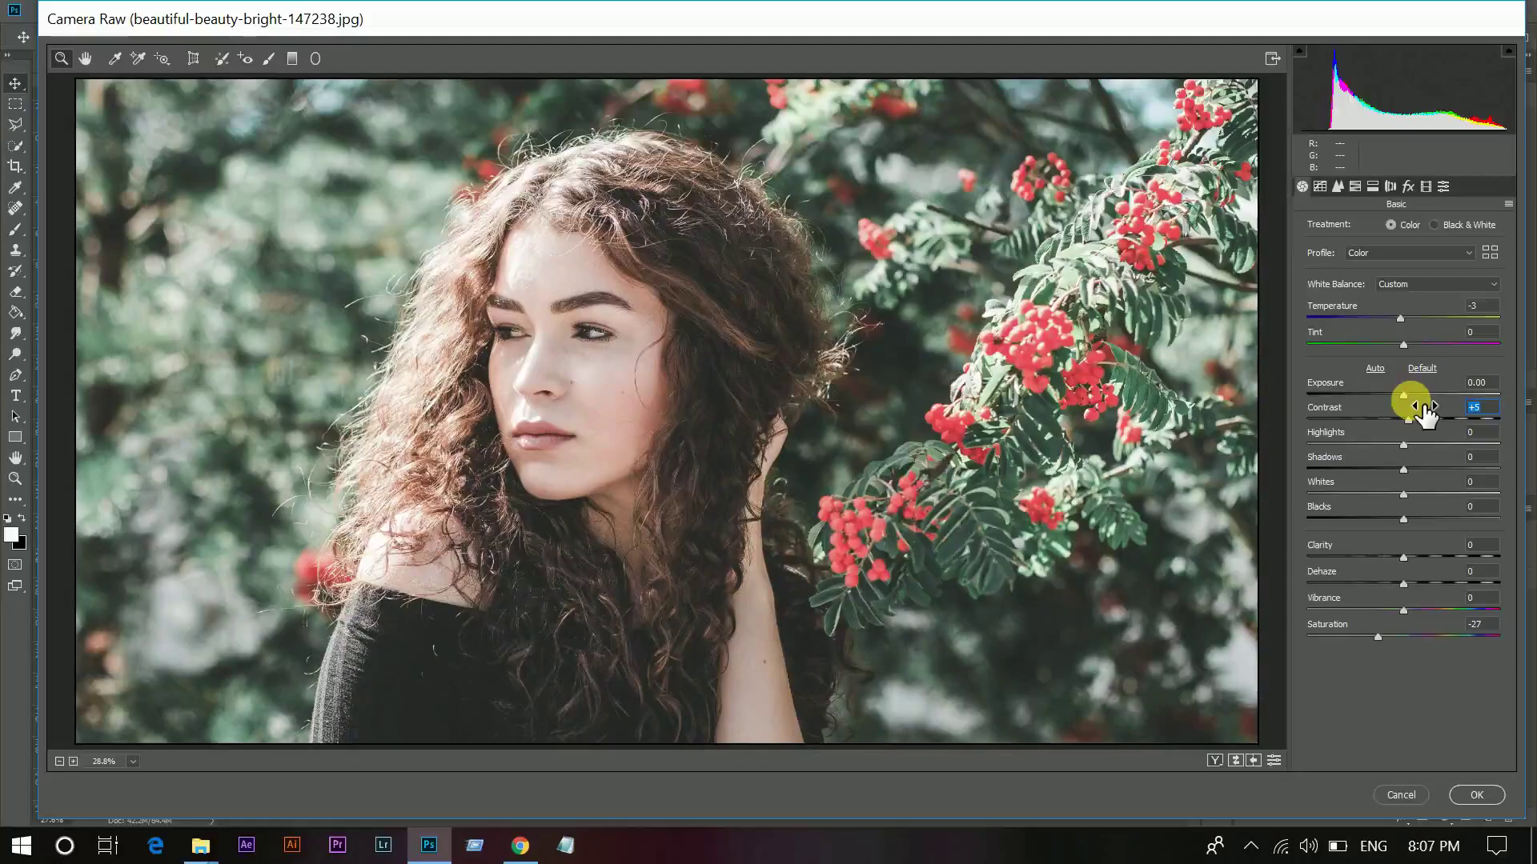
Set Highlights -39, Whites +5, Blacks -13 and Dehaze +18.
{"action": "left_click_drag", "start_coordinate": [1403, 445], "coordinate": [1365, 446]}
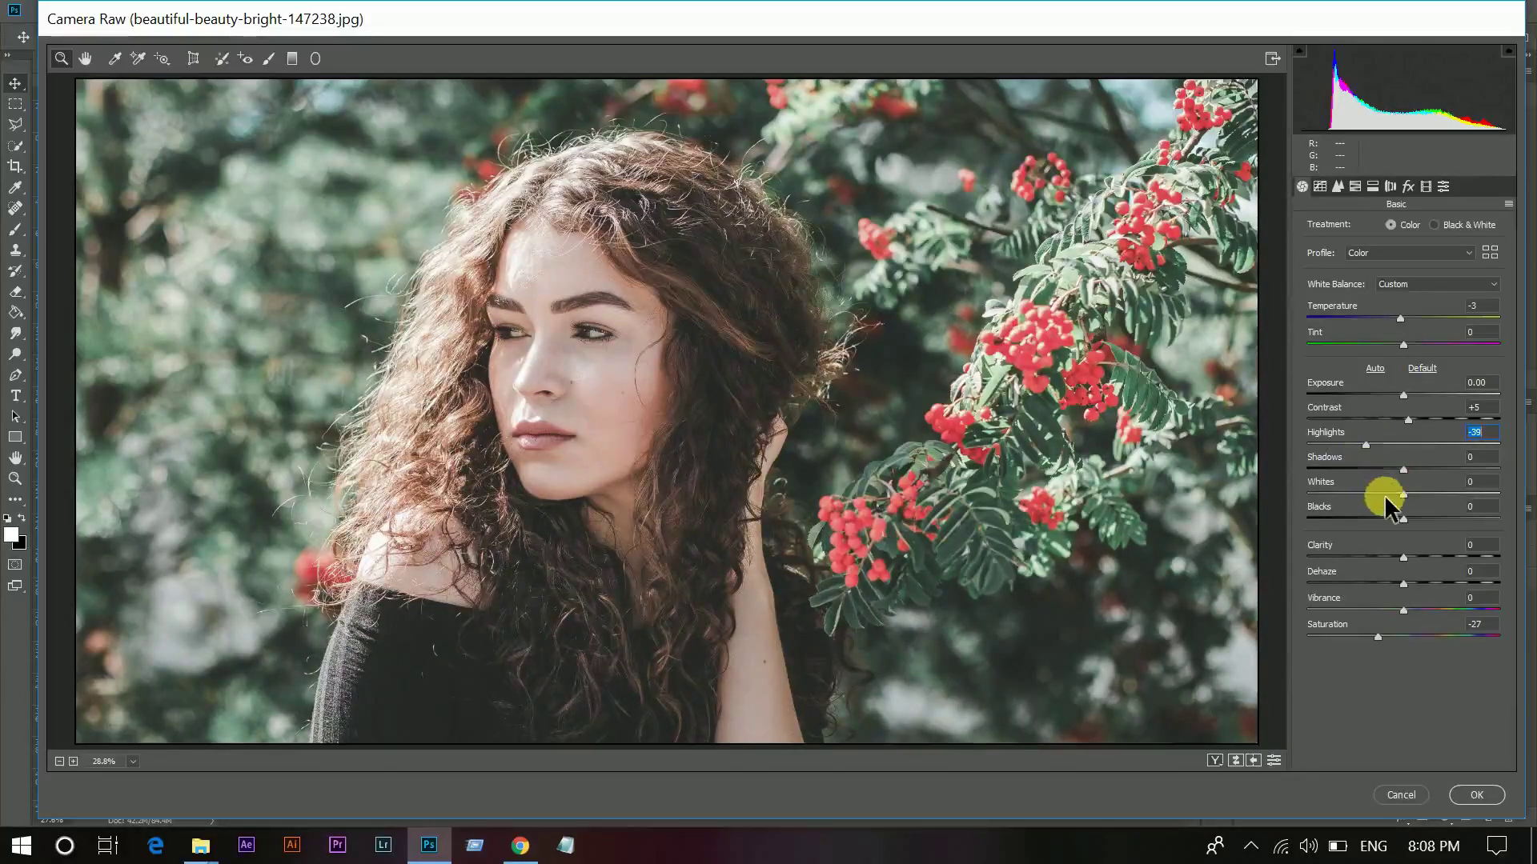
{"action": "left_click_drag", "start_coordinate": [1403, 495], "coordinate": [1406, 496]}
{"action": "left_click_drag", "start_coordinate": [1406, 495], "coordinate": [1407, 495]}
{"action": "left_click_drag", "start_coordinate": [1361, 516], "coordinate": [1377, 515]}
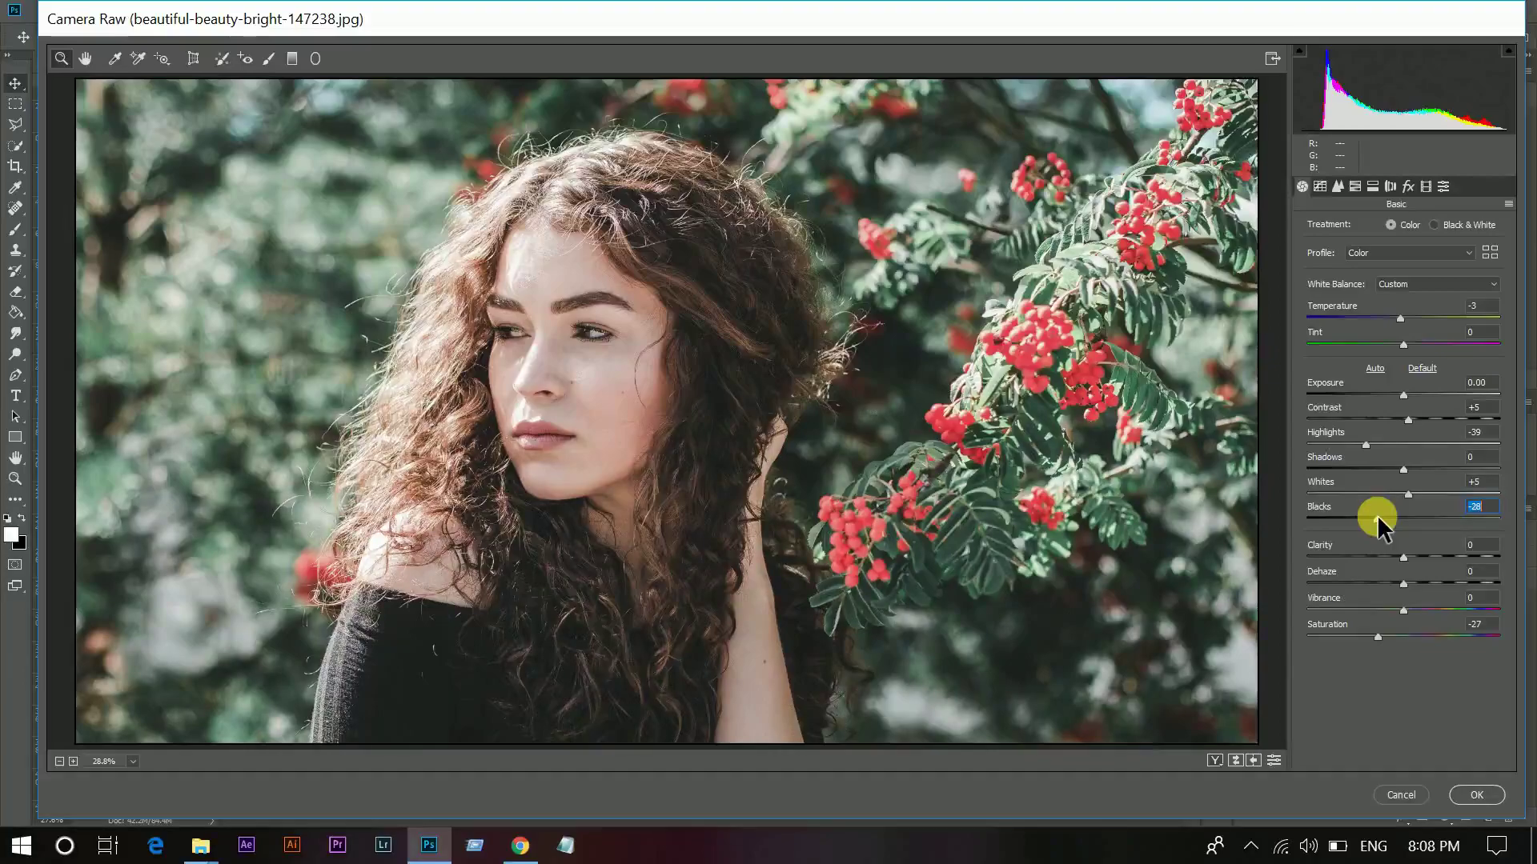
{"action": "left_click_drag", "start_coordinate": [1377, 515], "coordinate": [1391, 514]}
{"action": "left_click_drag", "start_coordinate": [1414, 582], "coordinate": [1420, 583]}
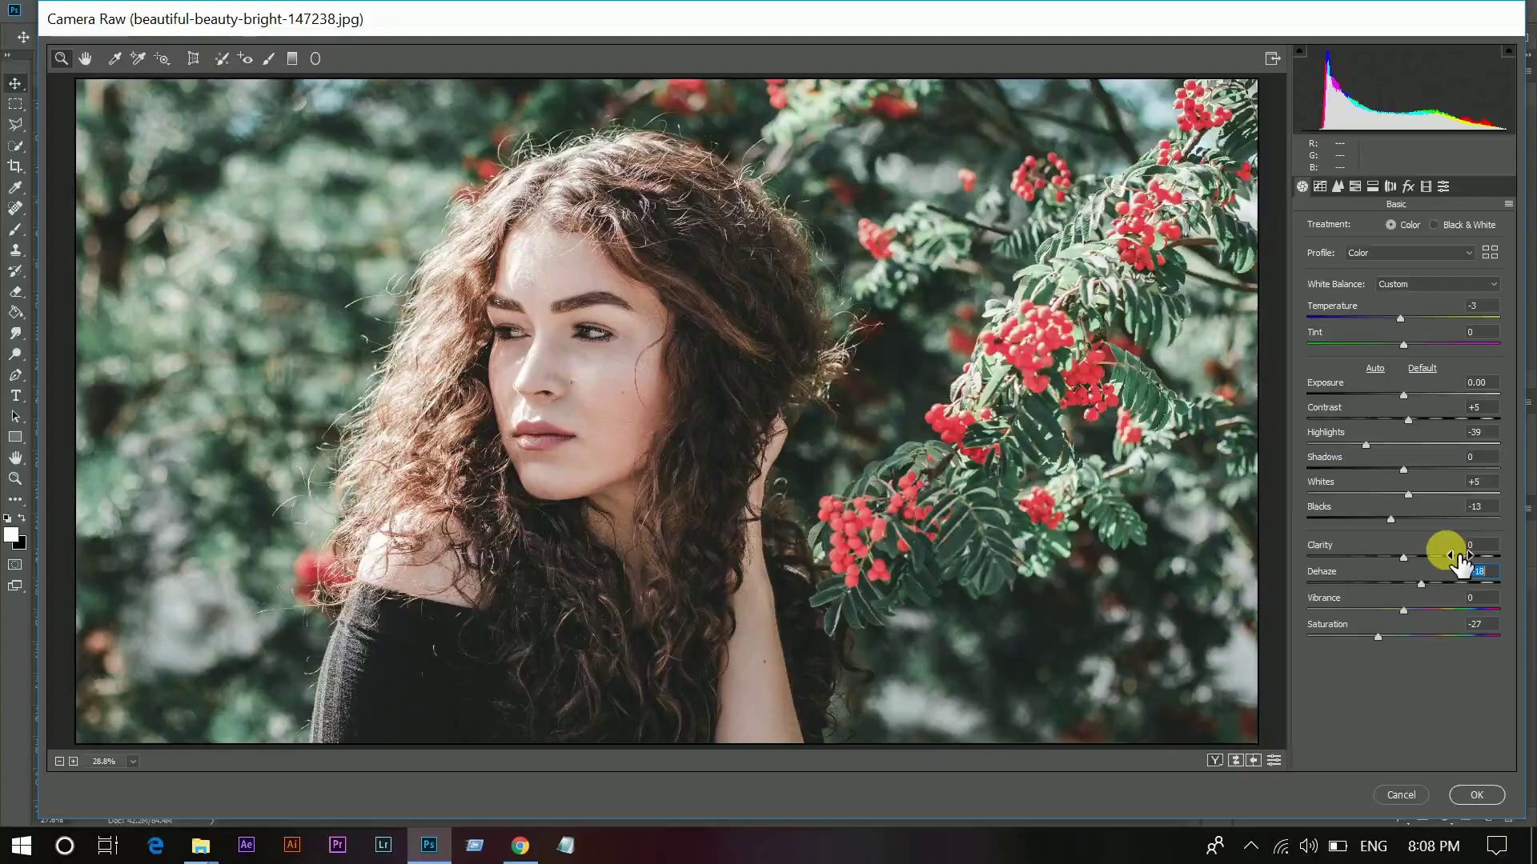
In the Detail panel, set sharpening Masking to 100 and Amount to 32.
{"action": "left_click", "coordinate": [1337, 189]}
{"action": "left_click", "coordinate": [1356, 252]}
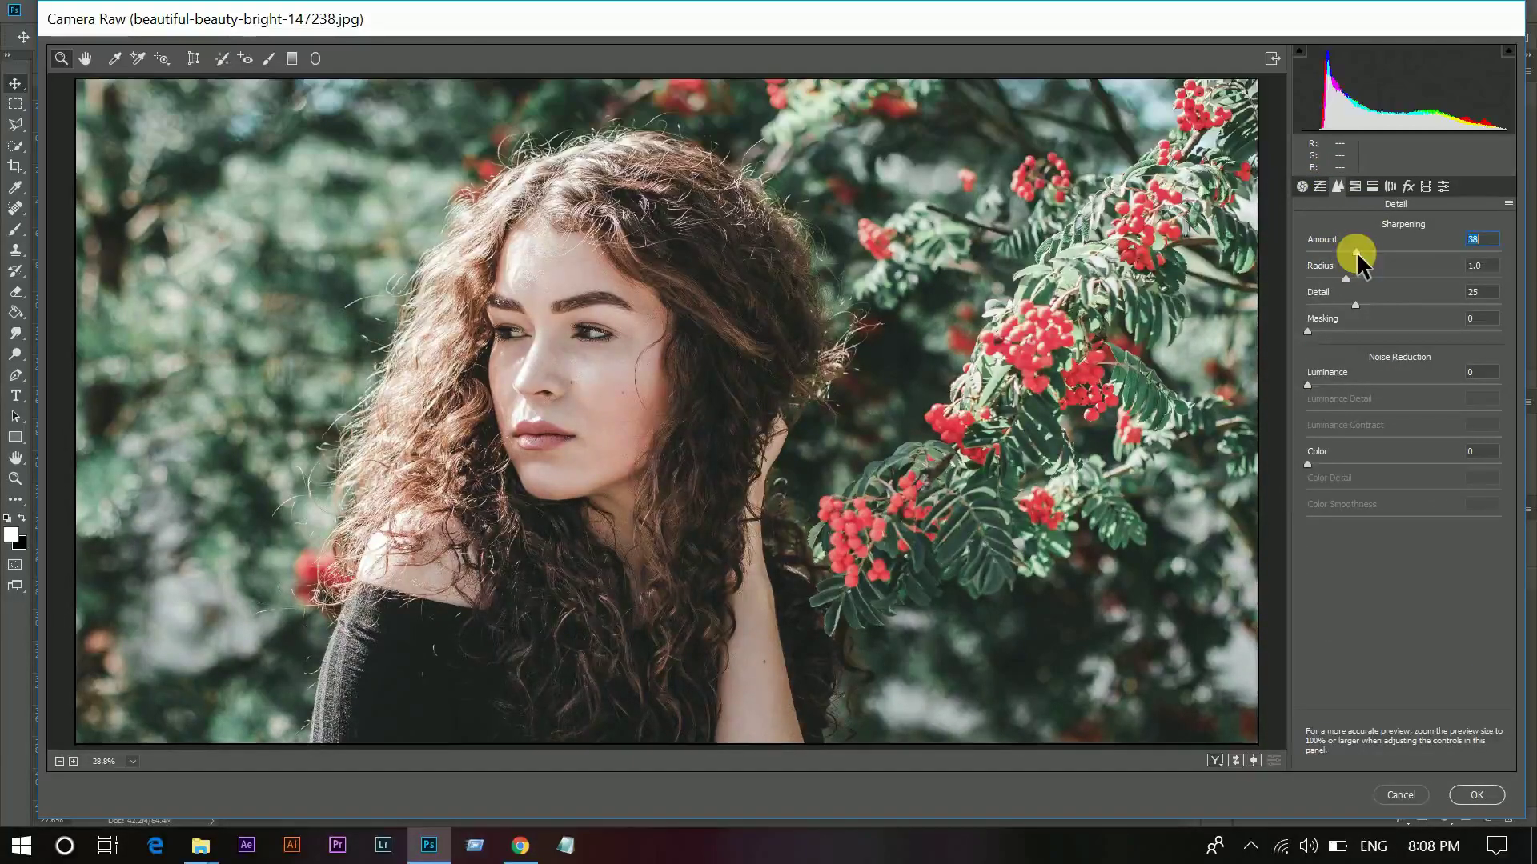
{"action": "left_click_drag", "start_coordinate": [1356, 252], "coordinate": [1363, 254]}
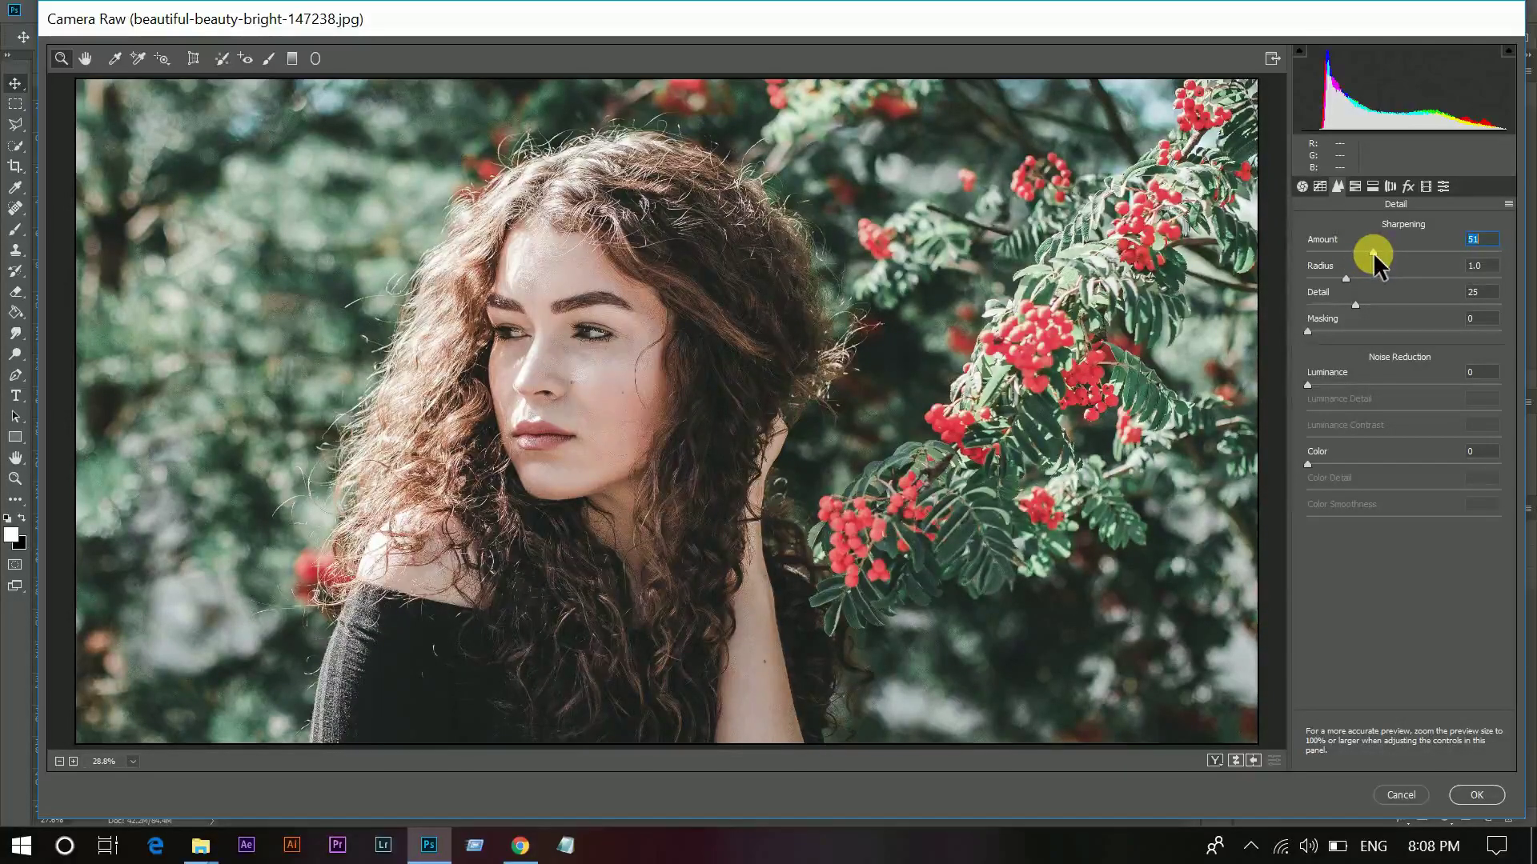
{"action": "left_click_drag", "start_coordinate": [1373, 255], "coordinate": [1370, 255]}
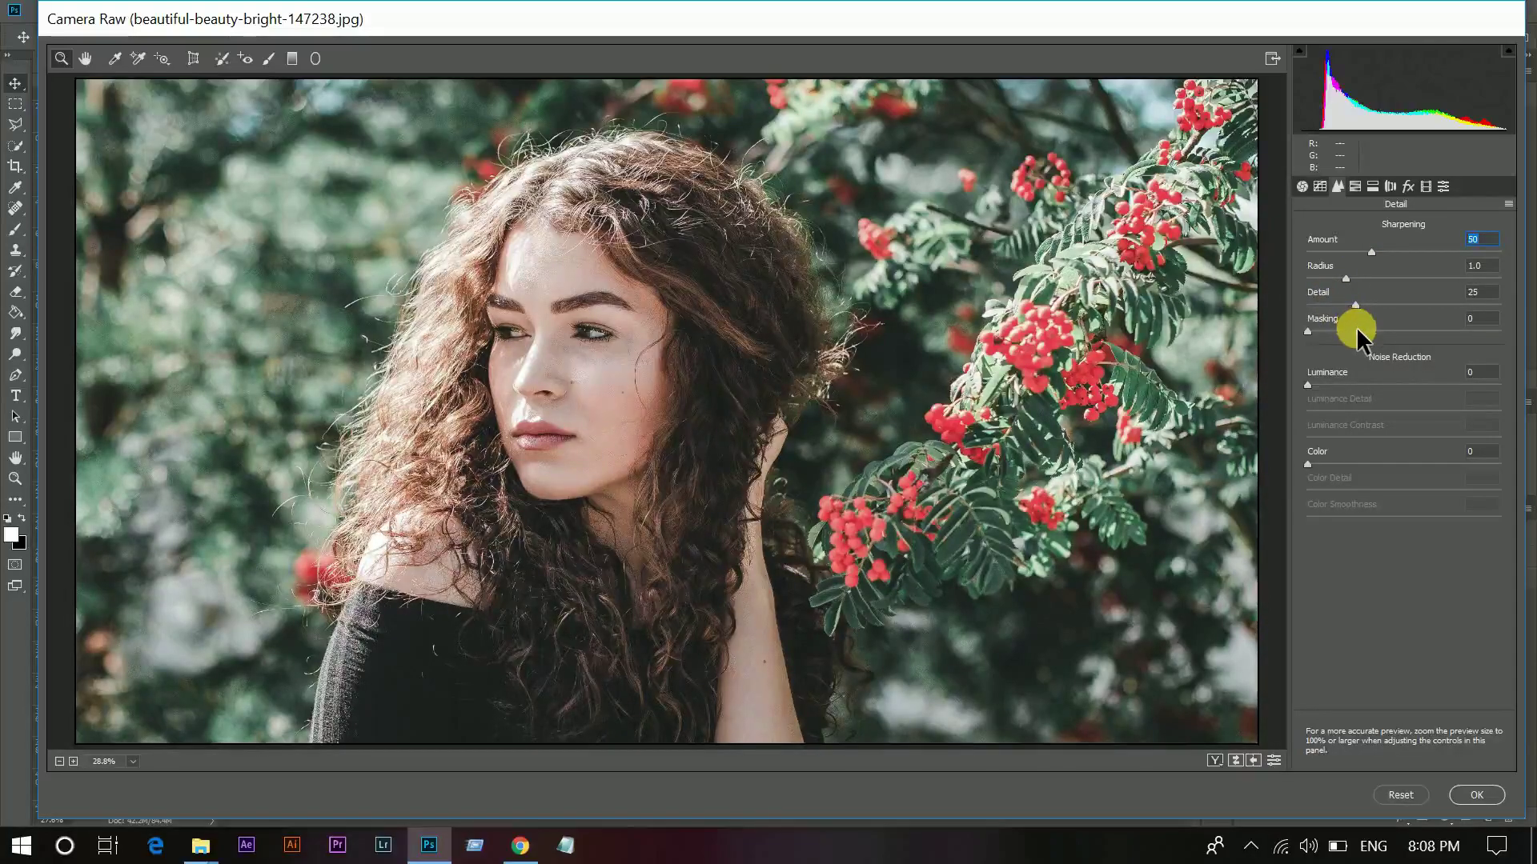
{"action": "left_click_drag", "start_coordinate": [1356, 326], "coordinate": [1525, 350]}
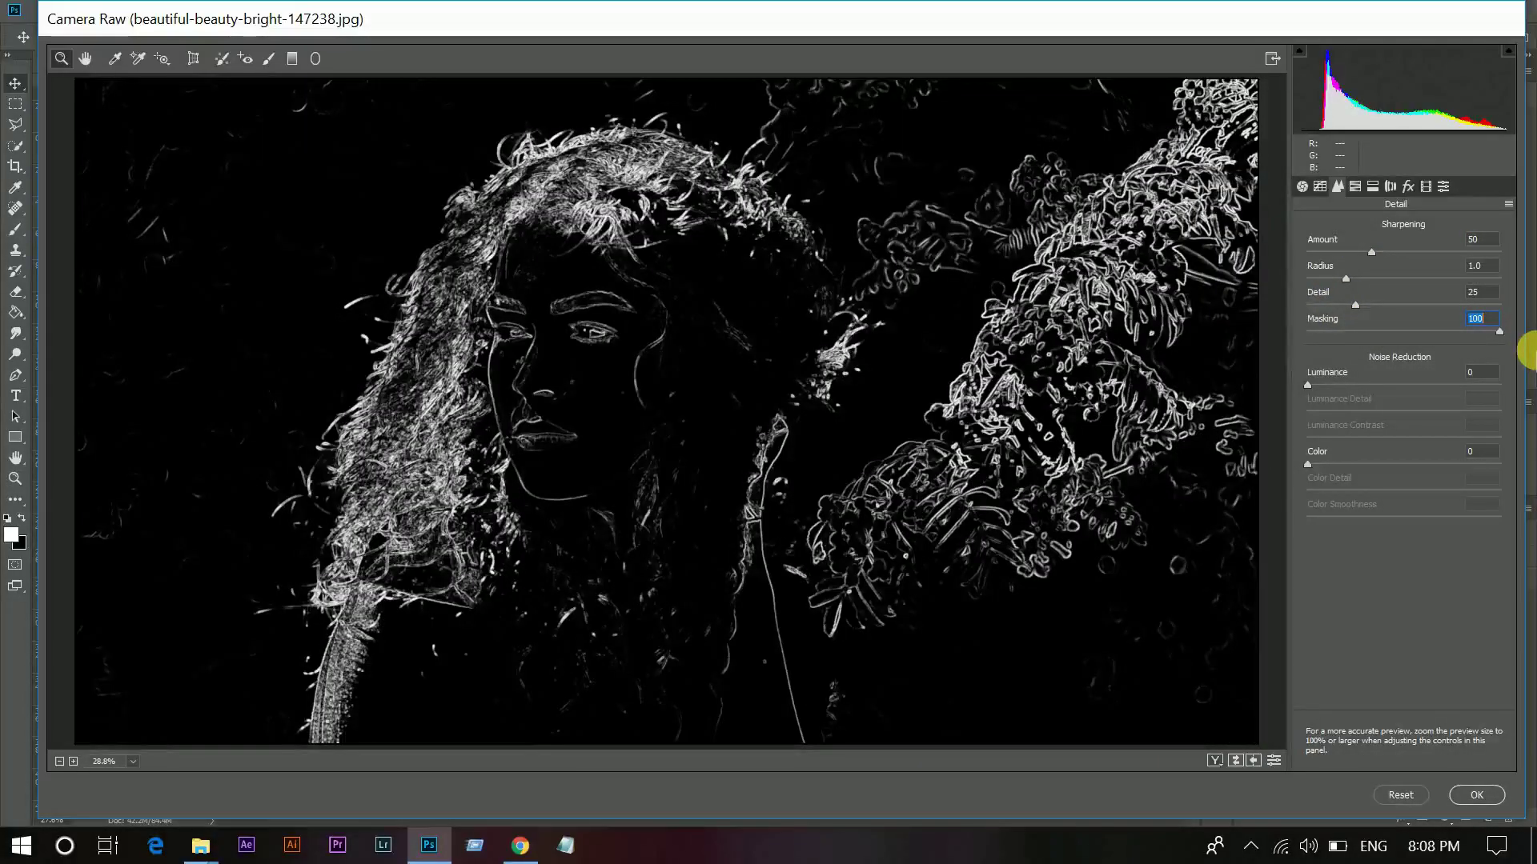
{"action": "left_click_drag", "start_coordinate": [1525, 350], "coordinate": [1525, 356]}
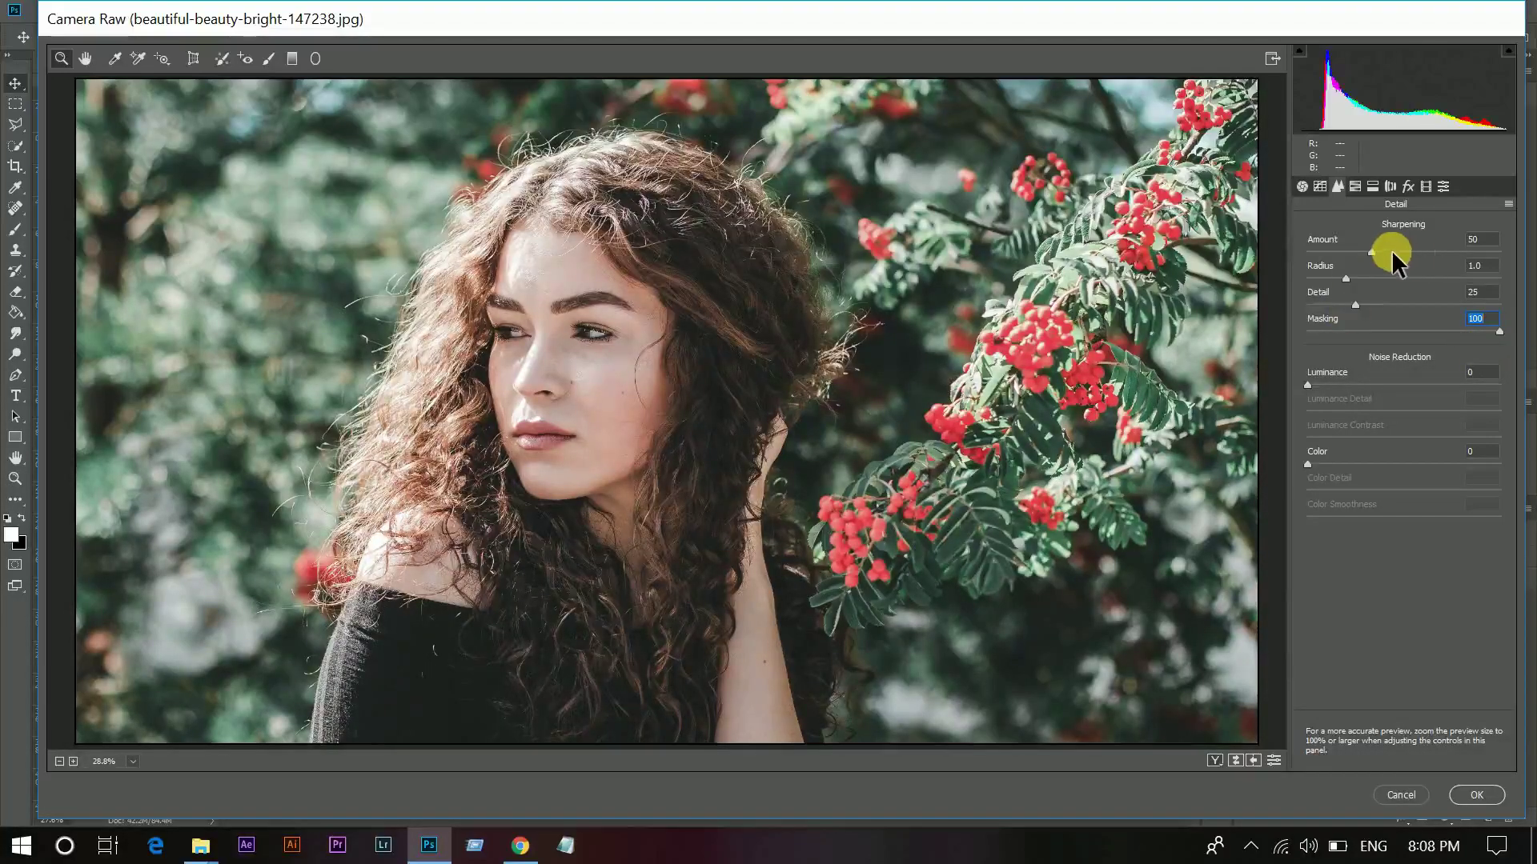
{"action": "left_click_drag", "start_coordinate": [1365, 250], "coordinate": [1349, 256]}
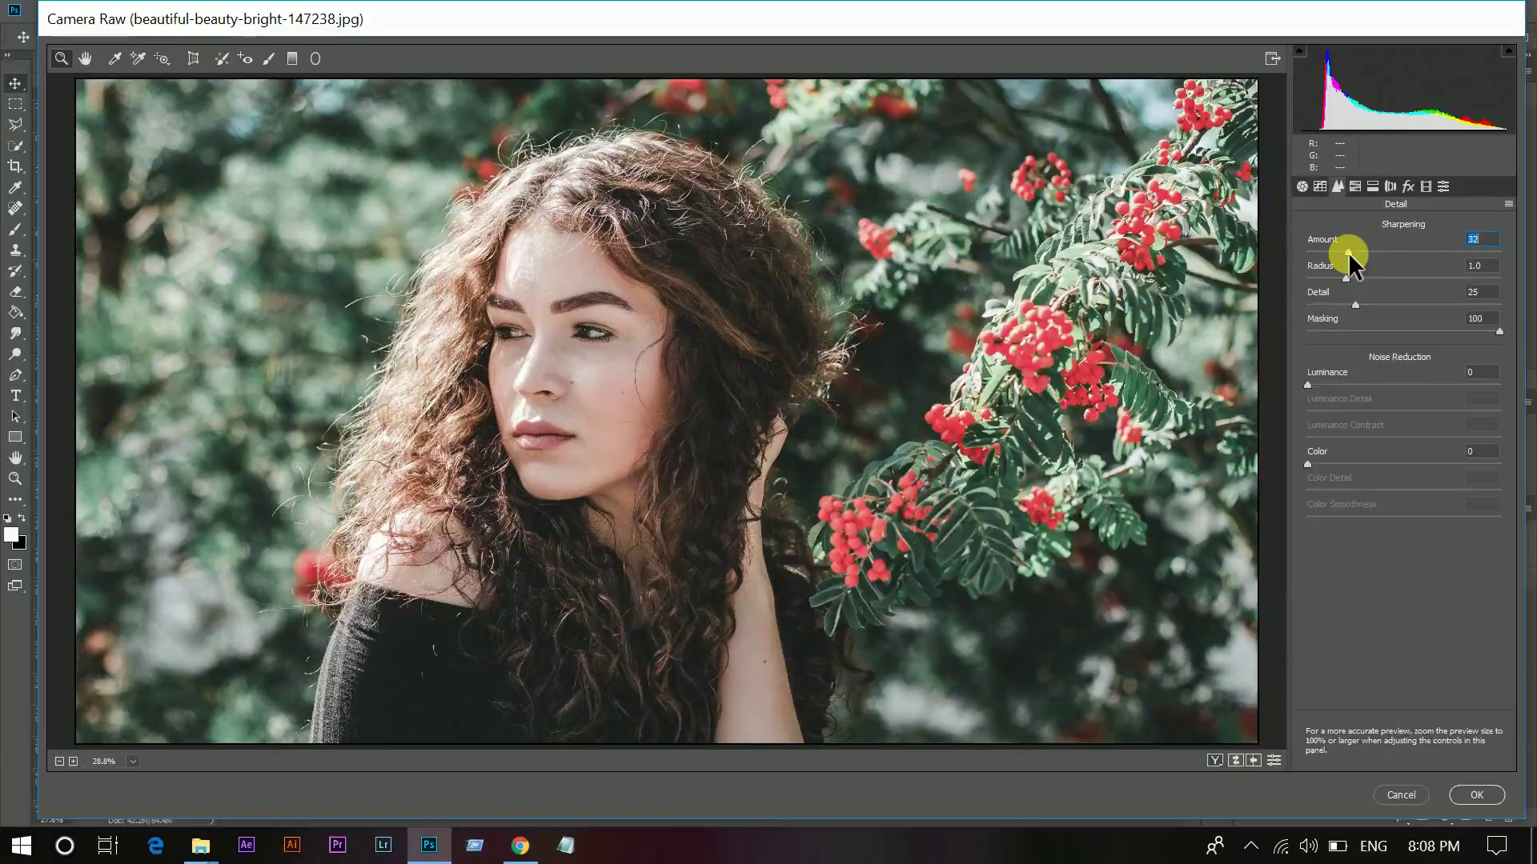
In HSL Hue, set Oranges to +24, Yellows to -100 and Blues to -30.
{"action": "left_click", "coordinate": [1353, 188]}
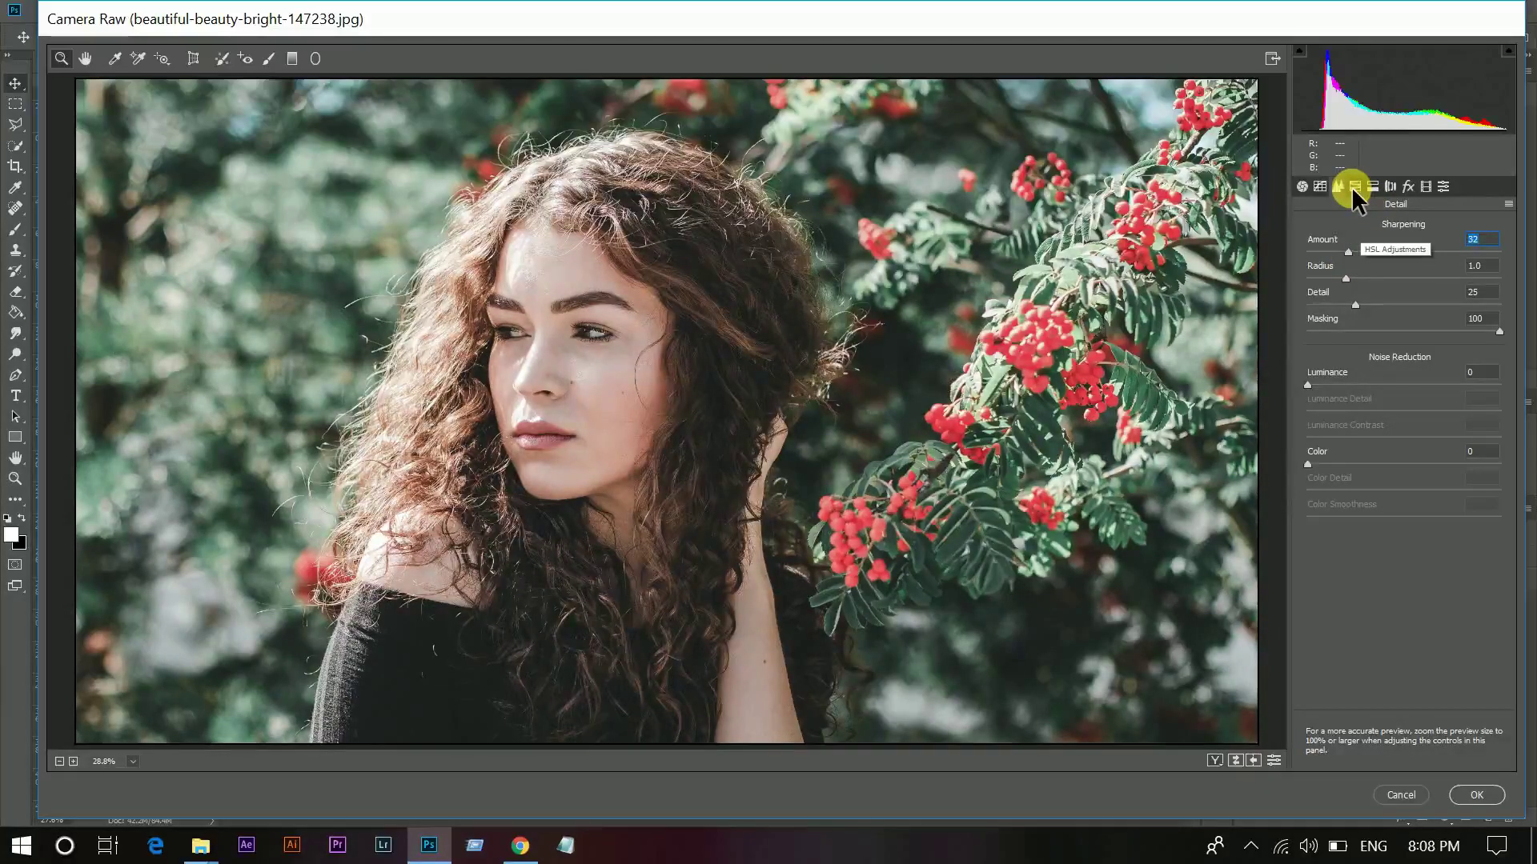
{"action": "left_click", "coordinate": [1310, 226]}
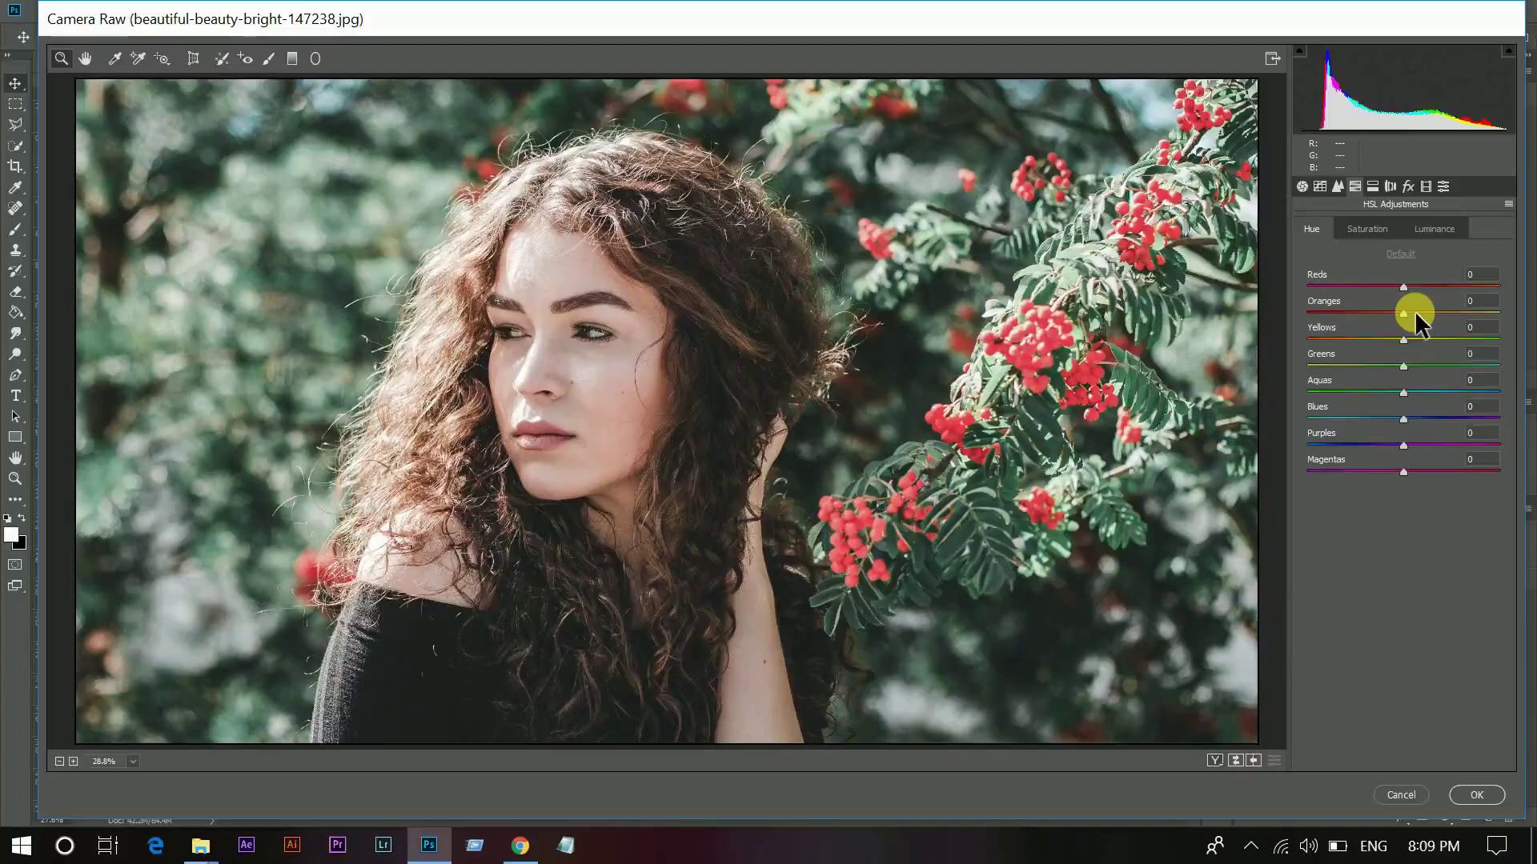
{"action": "mouse_move", "coordinate": [1414, 312]}
{"action": "left_mouse_down"}
{"action": "mouse_move", "coordinate": [1386, 322]}
{"action": "mouse_move", "coordinate": [1510, 319]}
{"action": "mouse_move", "coordinate": [1425, 312]}
{"action": "left_mouse_up"}
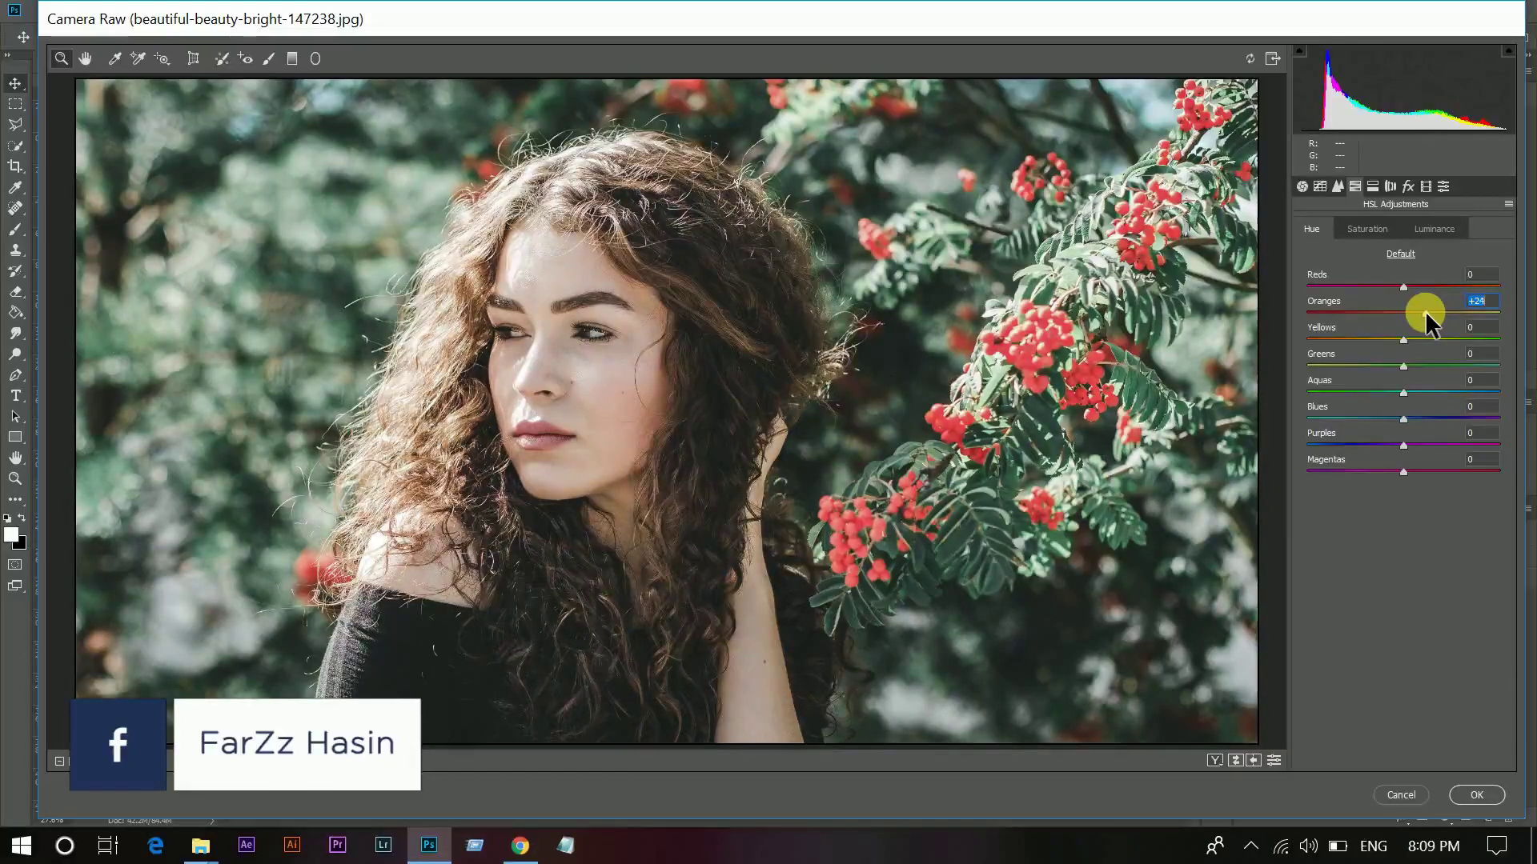
{"action": "key", "text": "Up"}
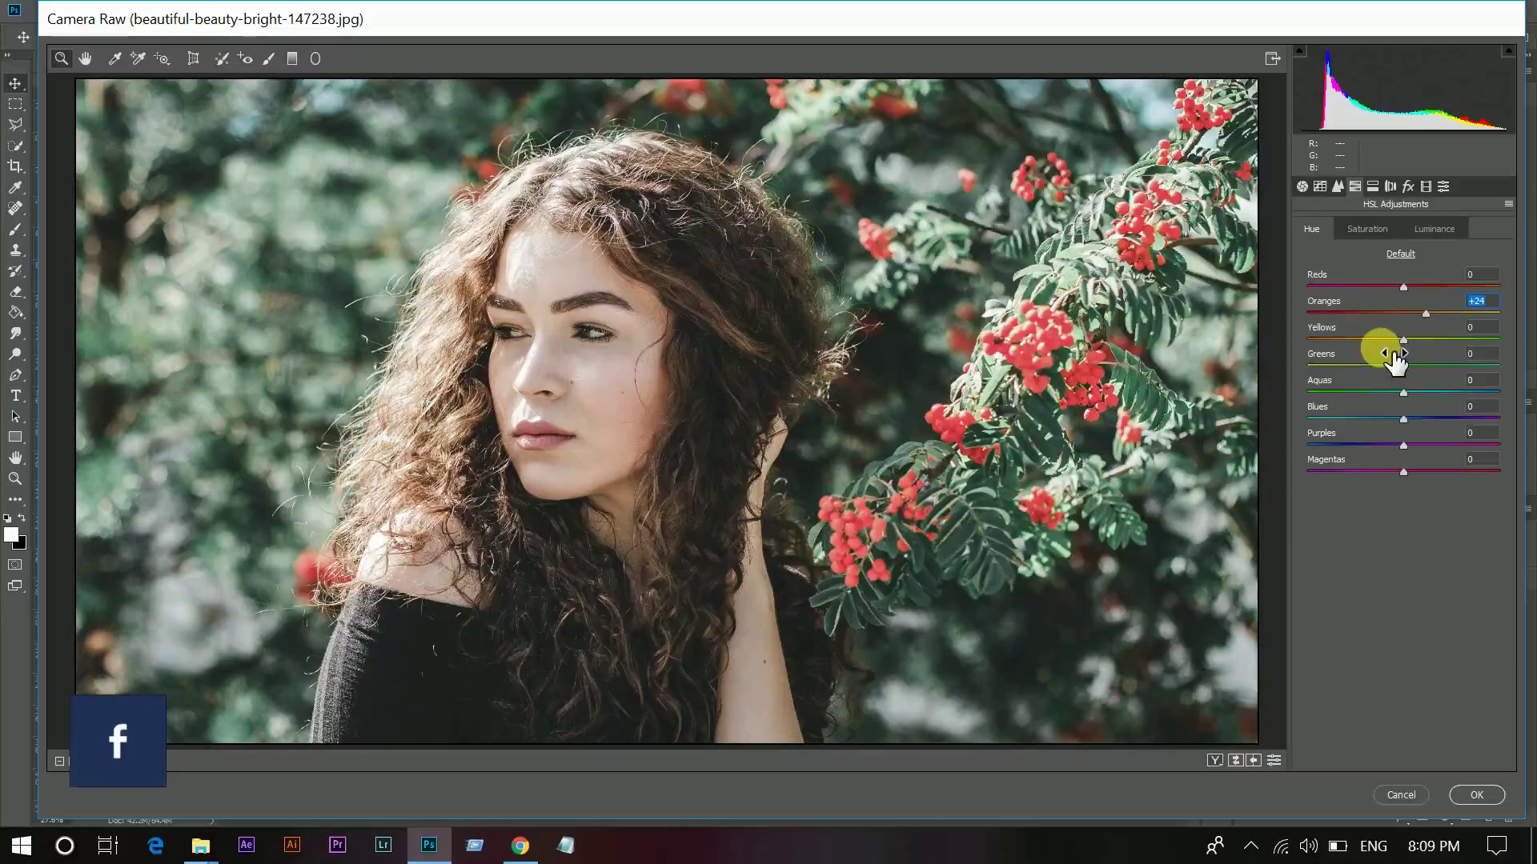
{"action": "left_click_drag", "start_coordinate": [1392, 337], "coordinate": [1184, 342]}
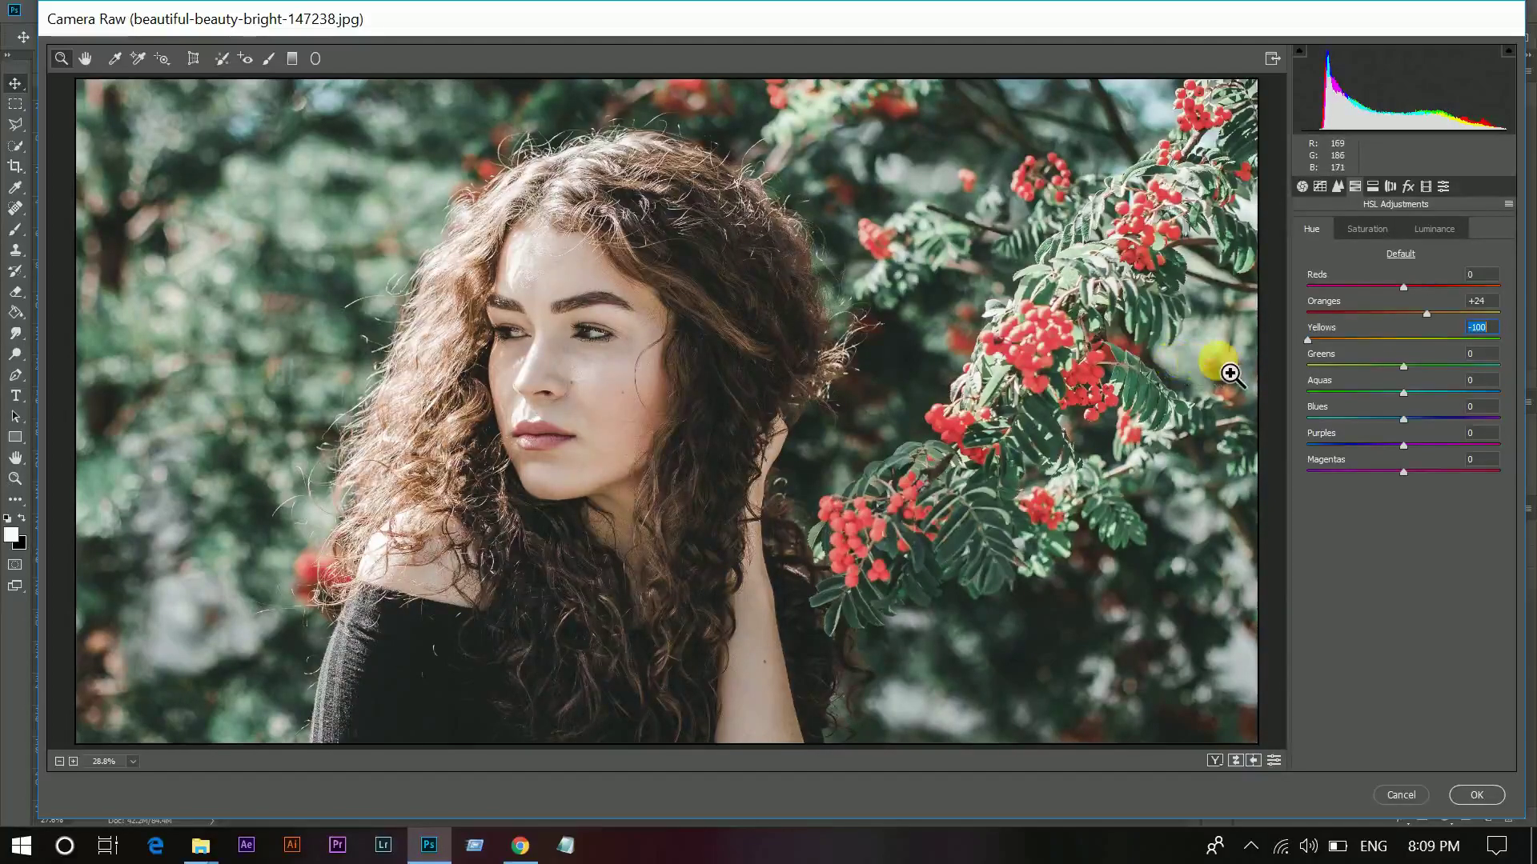
{"action": "left_click_drag", "start_coordinate": [1308, 343], "coordinate": [1274, 349]}
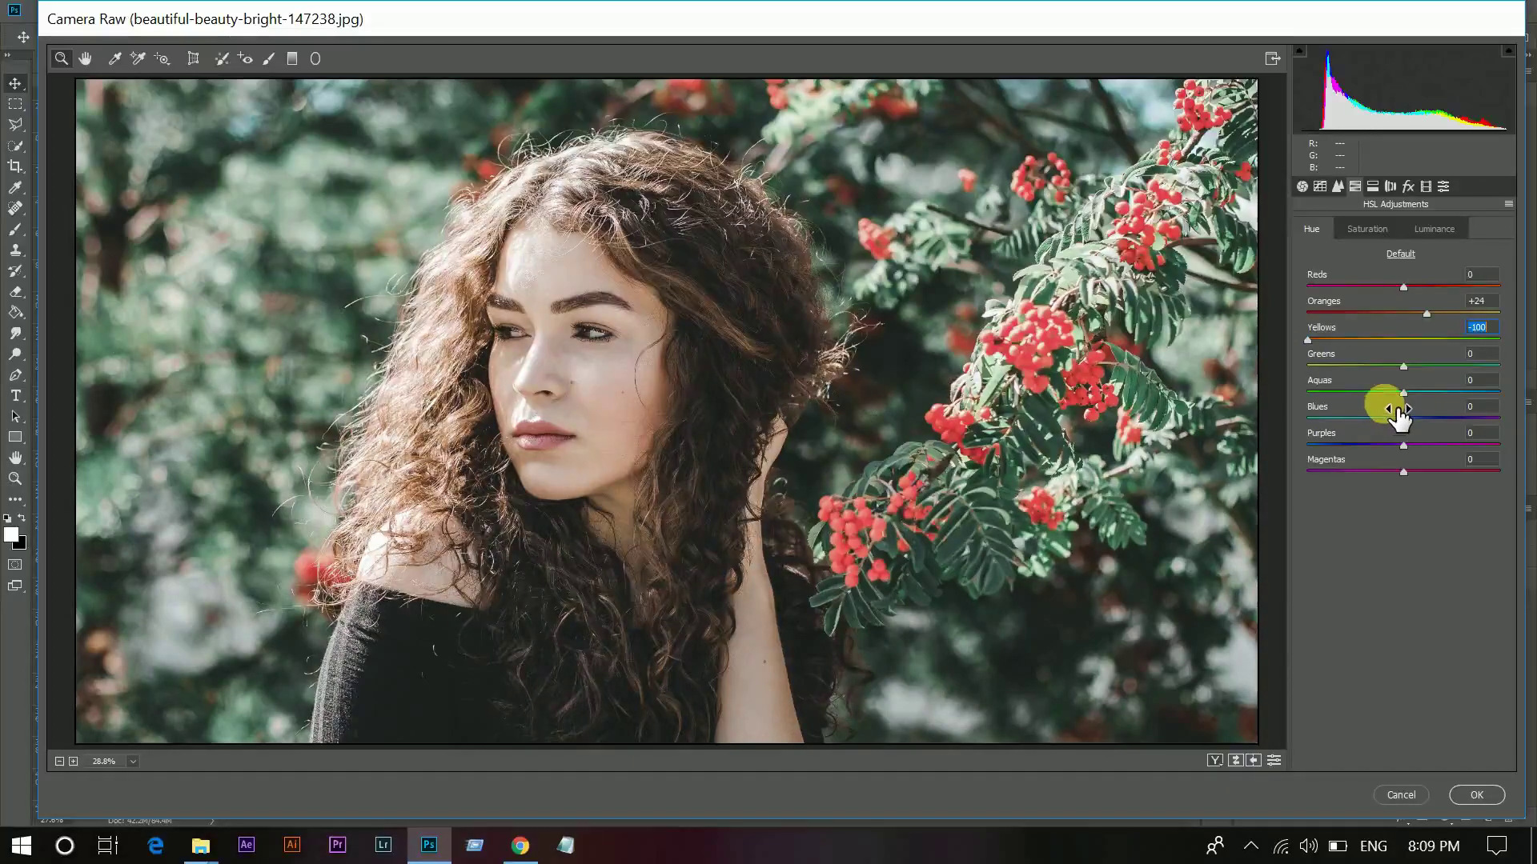
{"action": "left_click_drag", "start_coordinate": [1369, 417], "coordinate": [1224, 405]}
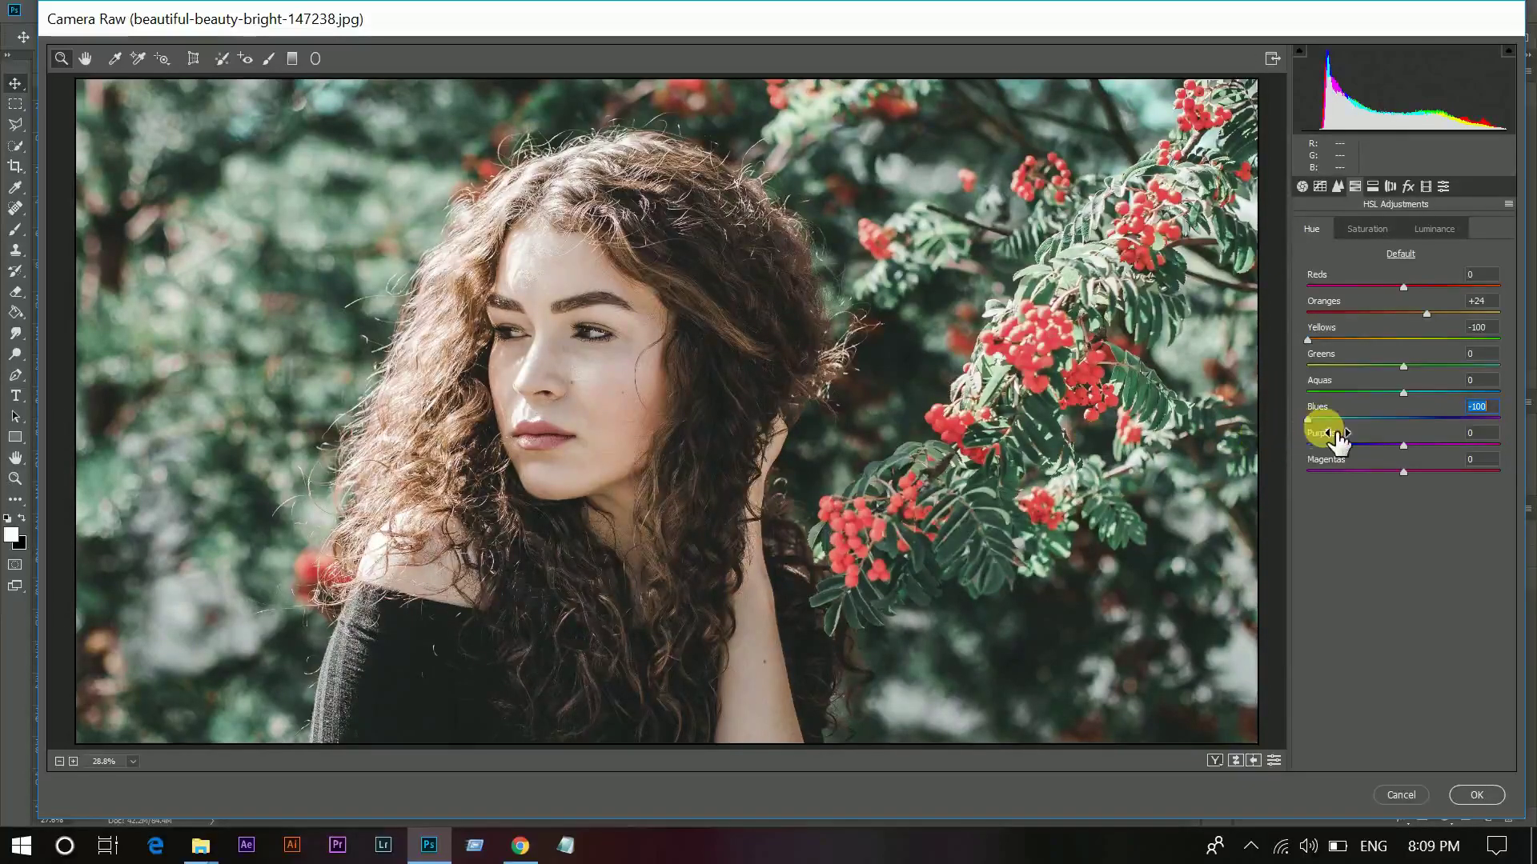
{"action": "mouse_move", "coordinate": [1345, 413]}
{"action": "left_mouse_down"}
{"action": "mouse_move", "coordinate": [1372, 425]}
{"action": "mouse_move", "coordinate": [1362, 415]}
{"action": "left_mouse_up"}
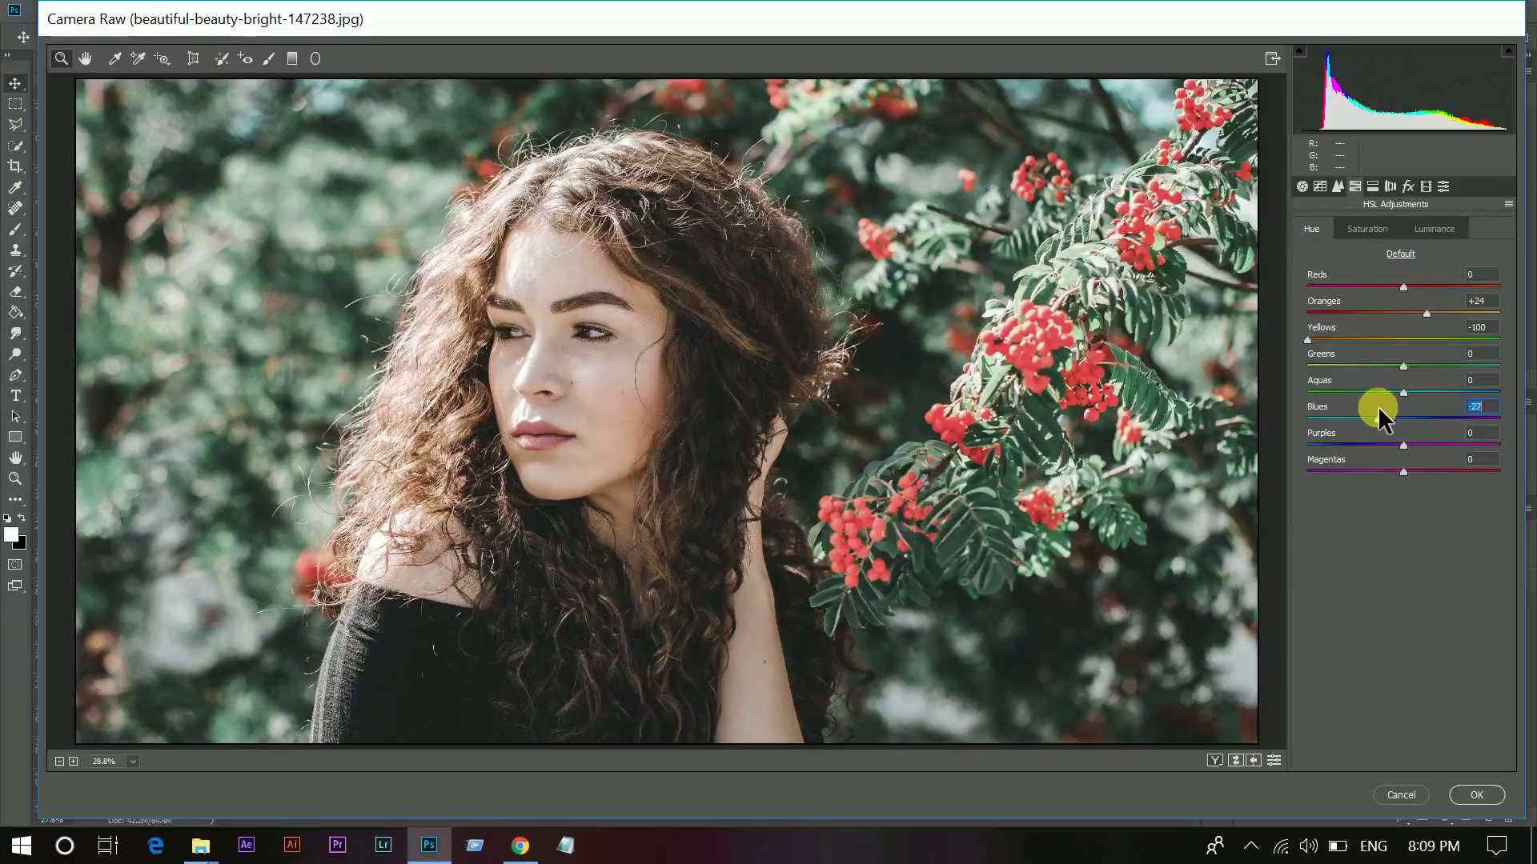
{"action": "left_click_drag", "start_coordinate": [1385, 420], "coordinate": [1383, 416]}
Boost the Reds saturation, then darken the Reds luminance to -20.
{"action": "left_click", "coordinate": [1366, 229]}
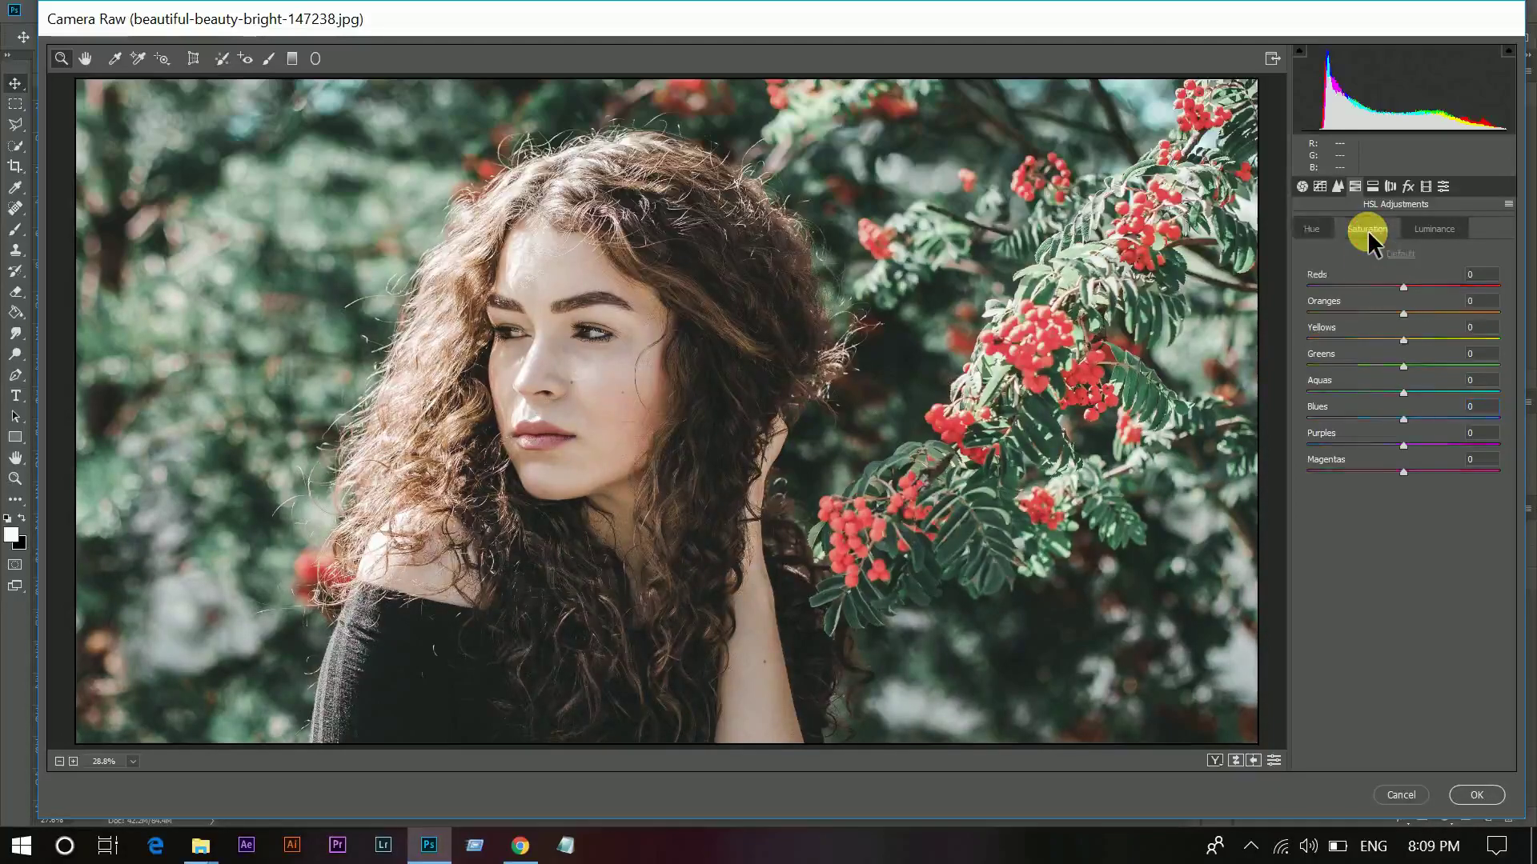
{"action": "left_click", "coordinate": [1449, 286]}
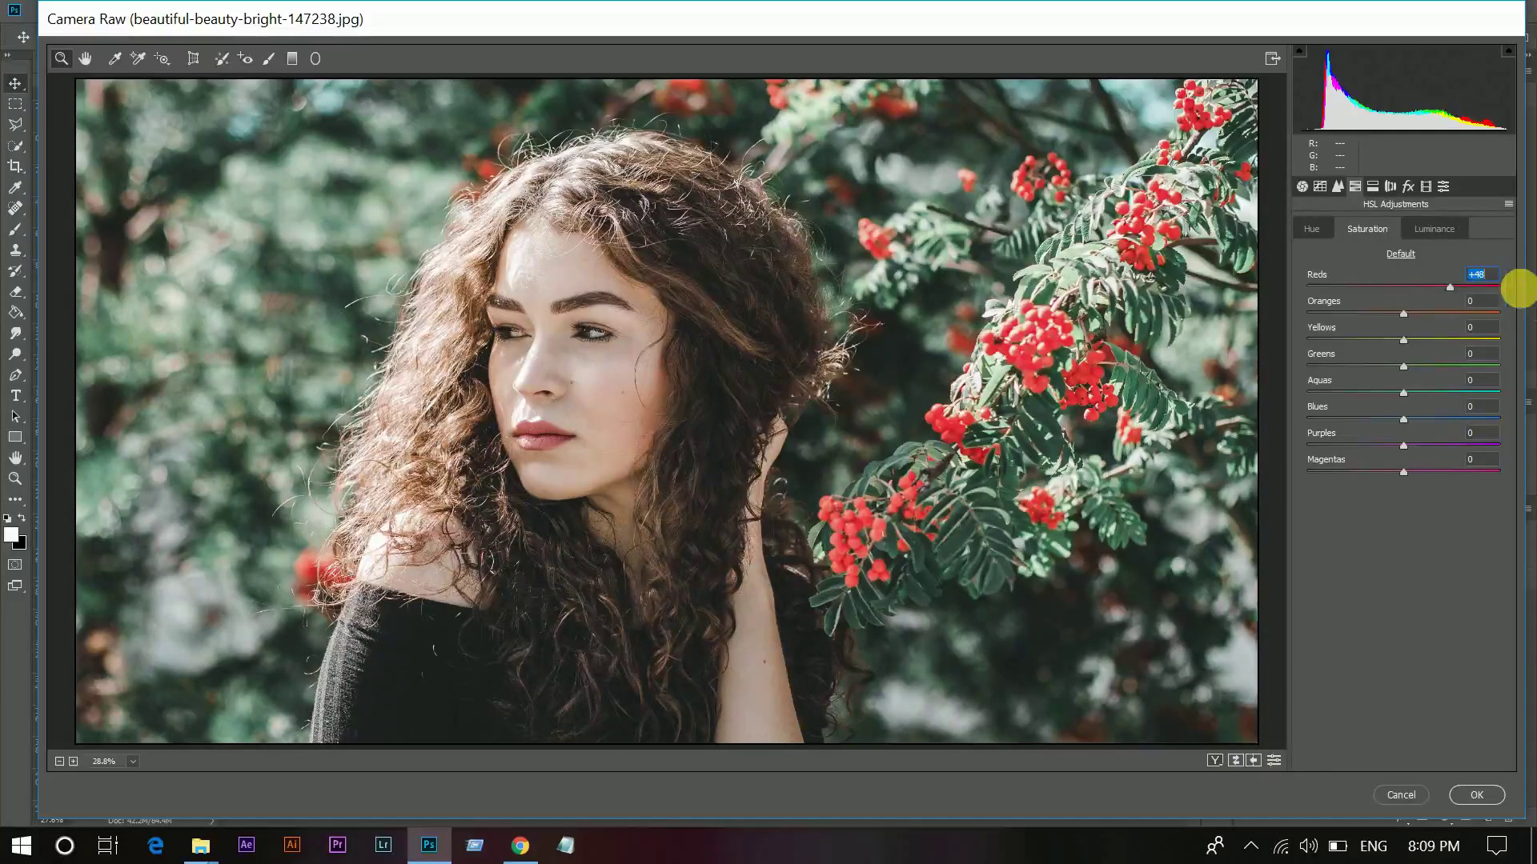
{"action": "left_click", "coordinate": [1435, 229]}
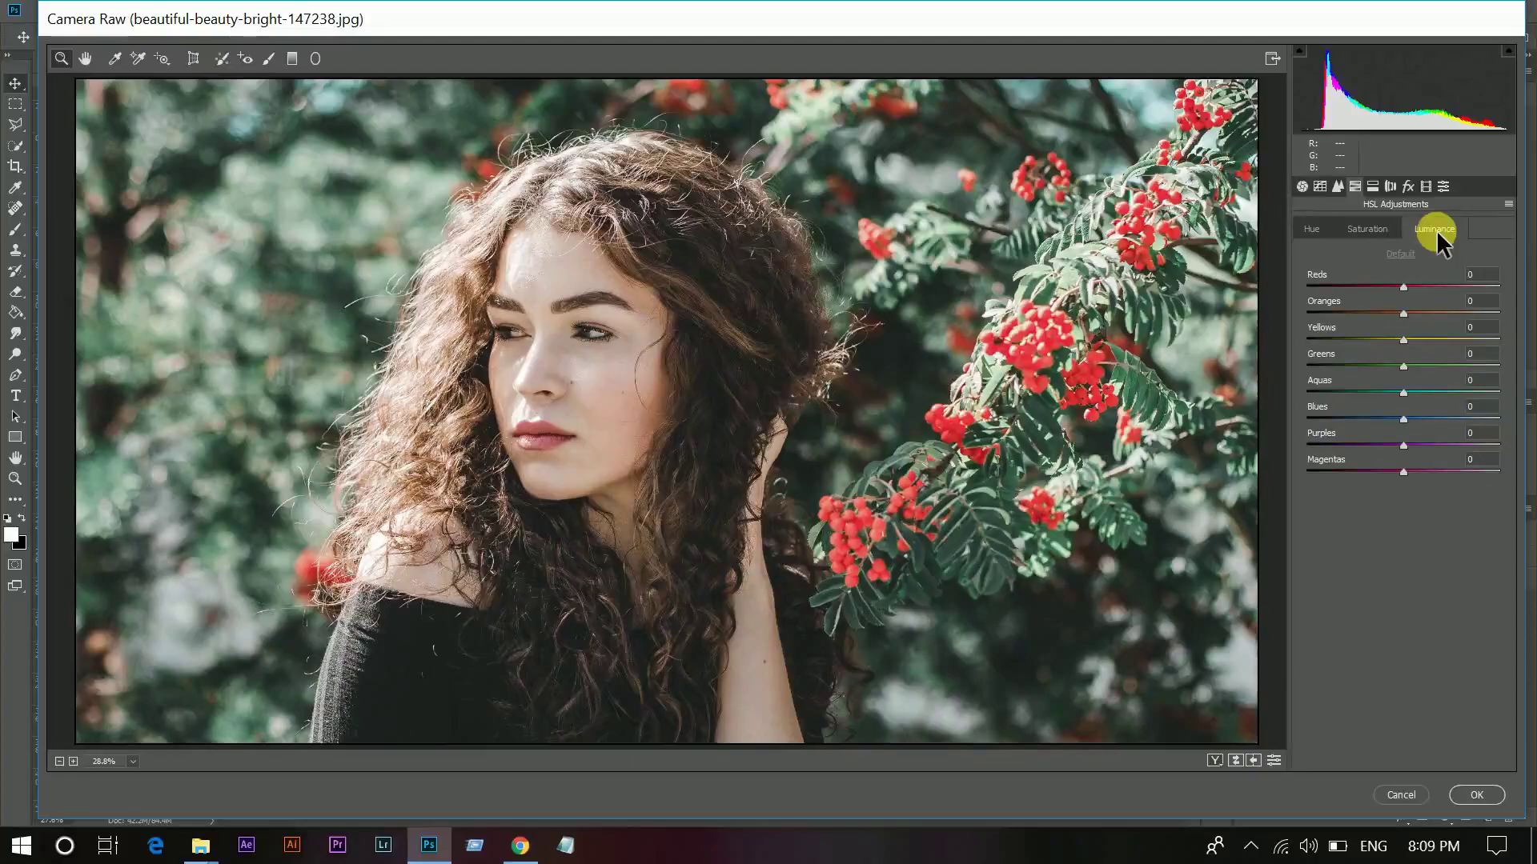
{"action": "left_click", "coordinate": [1376, 290]}
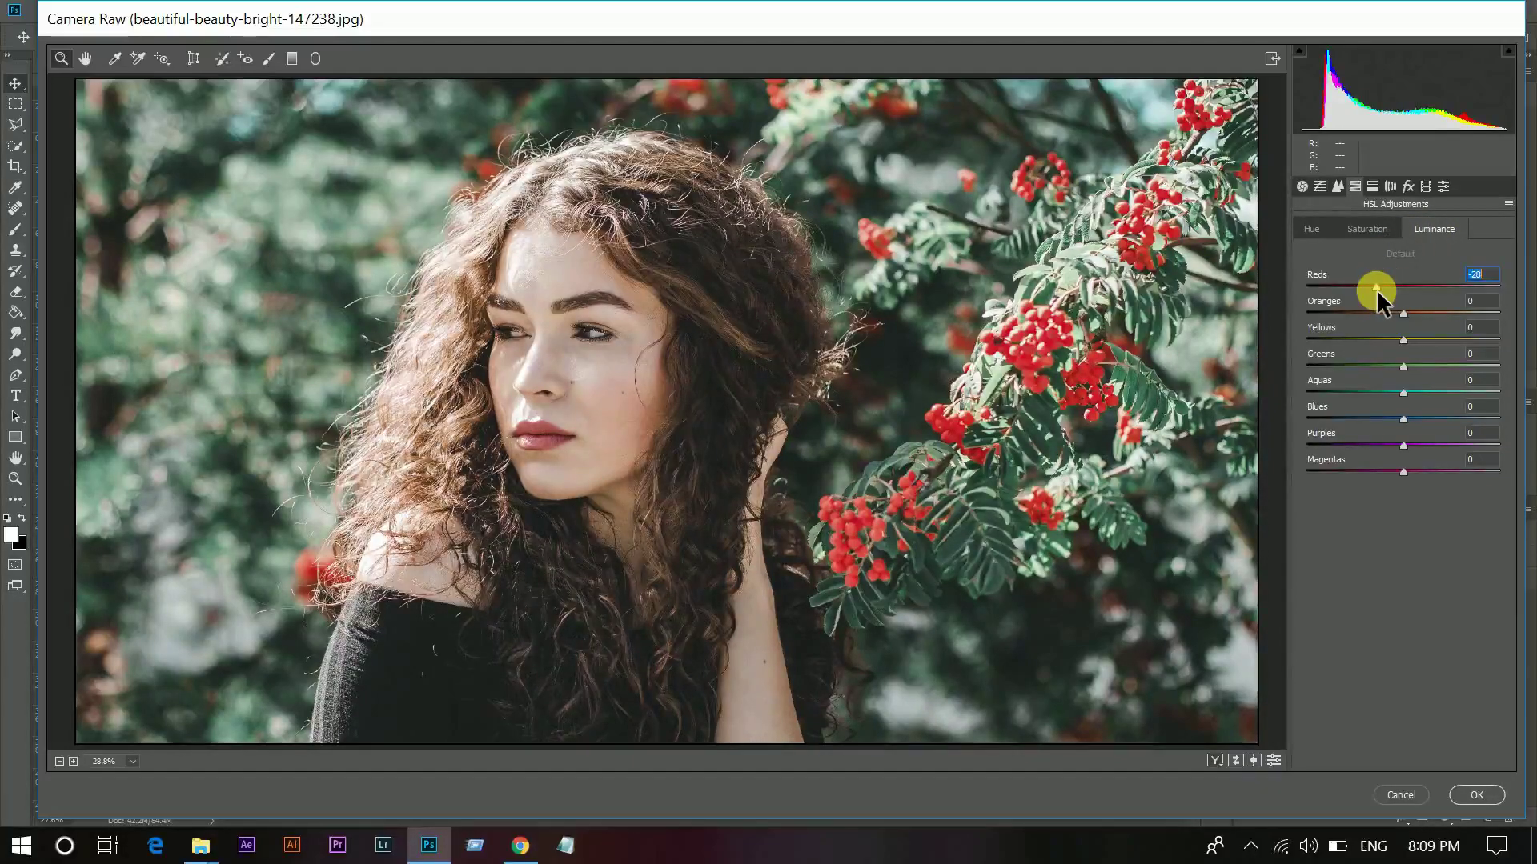
{"action": "left_click_drag", "start_coordinate": [1376, 290], "coordinate": [1378, 290]}
{"action": "left_click_drag", "start_coordinate": [1385, 290], "coordinate": [1380, 227]}
Set Reds saturation to +38 and Oranges saturation to +13.
{"action": "left_click", "coordinate": [1380, 227]}
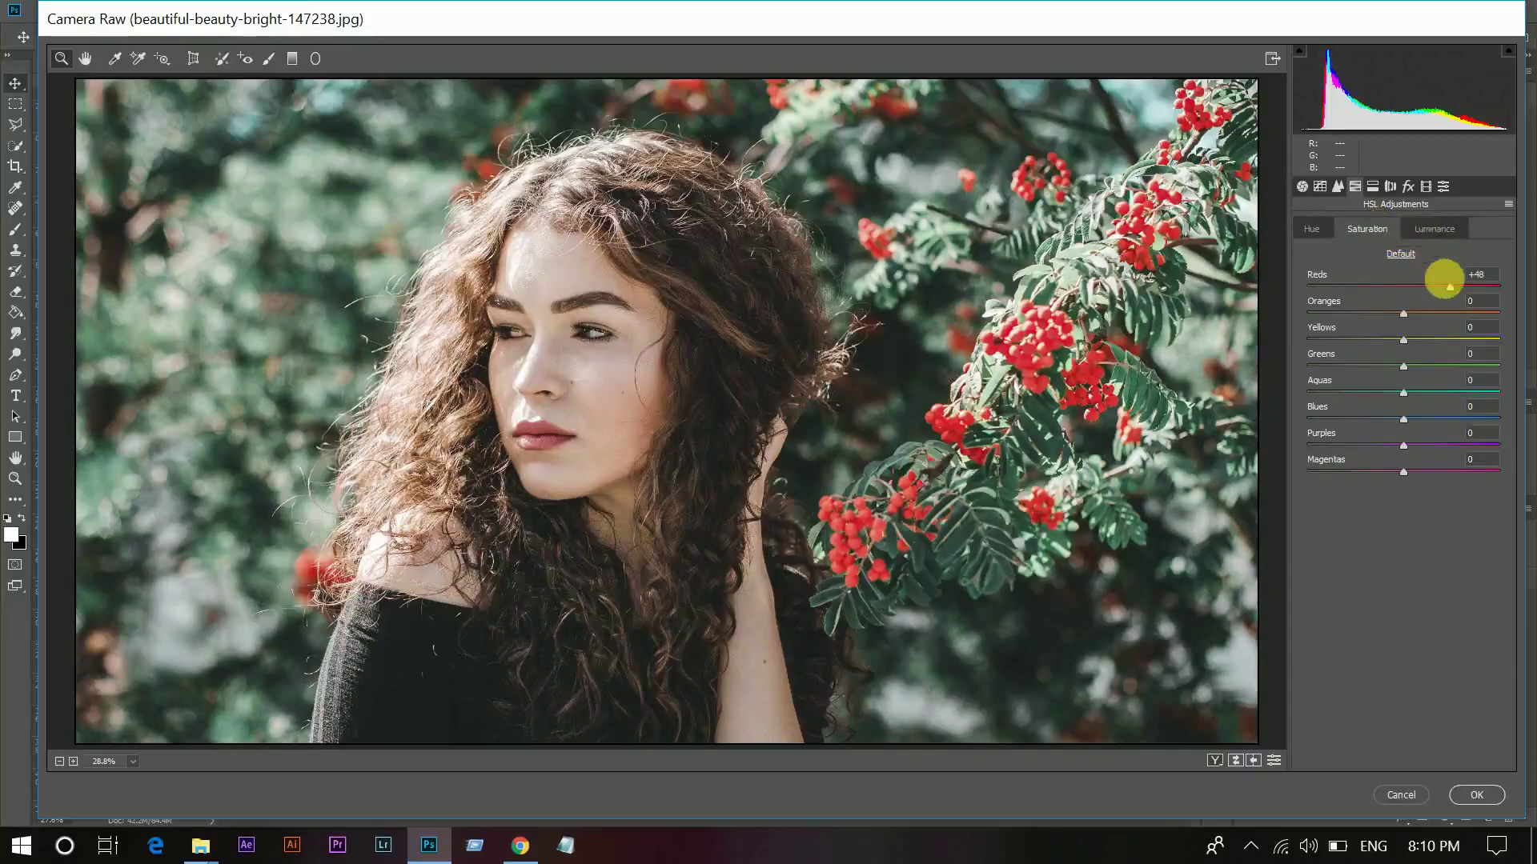
{"action": "left_click", "coordinate": [1443, 286]}
{"action": "left_click_drag", "start_coordinate": [1443, 290], "coordinate": [1442, 290]}
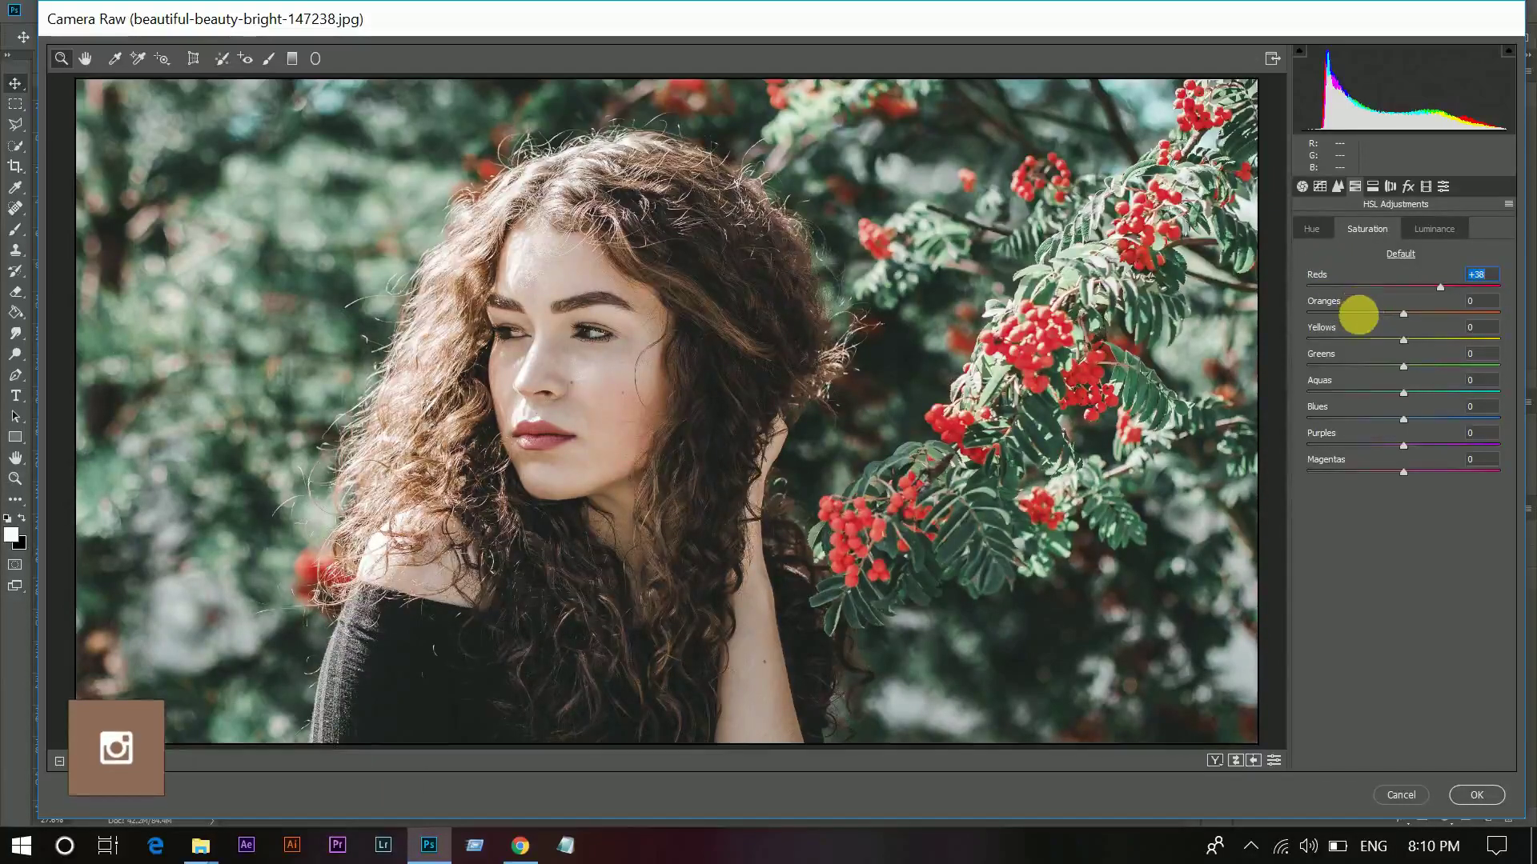
{"action": "left_click", "coordinate": [1411, 318]}
{"action": "left_click_drag", "start_coordinate": [1412, 318], "coordinate": [1424, 341]}
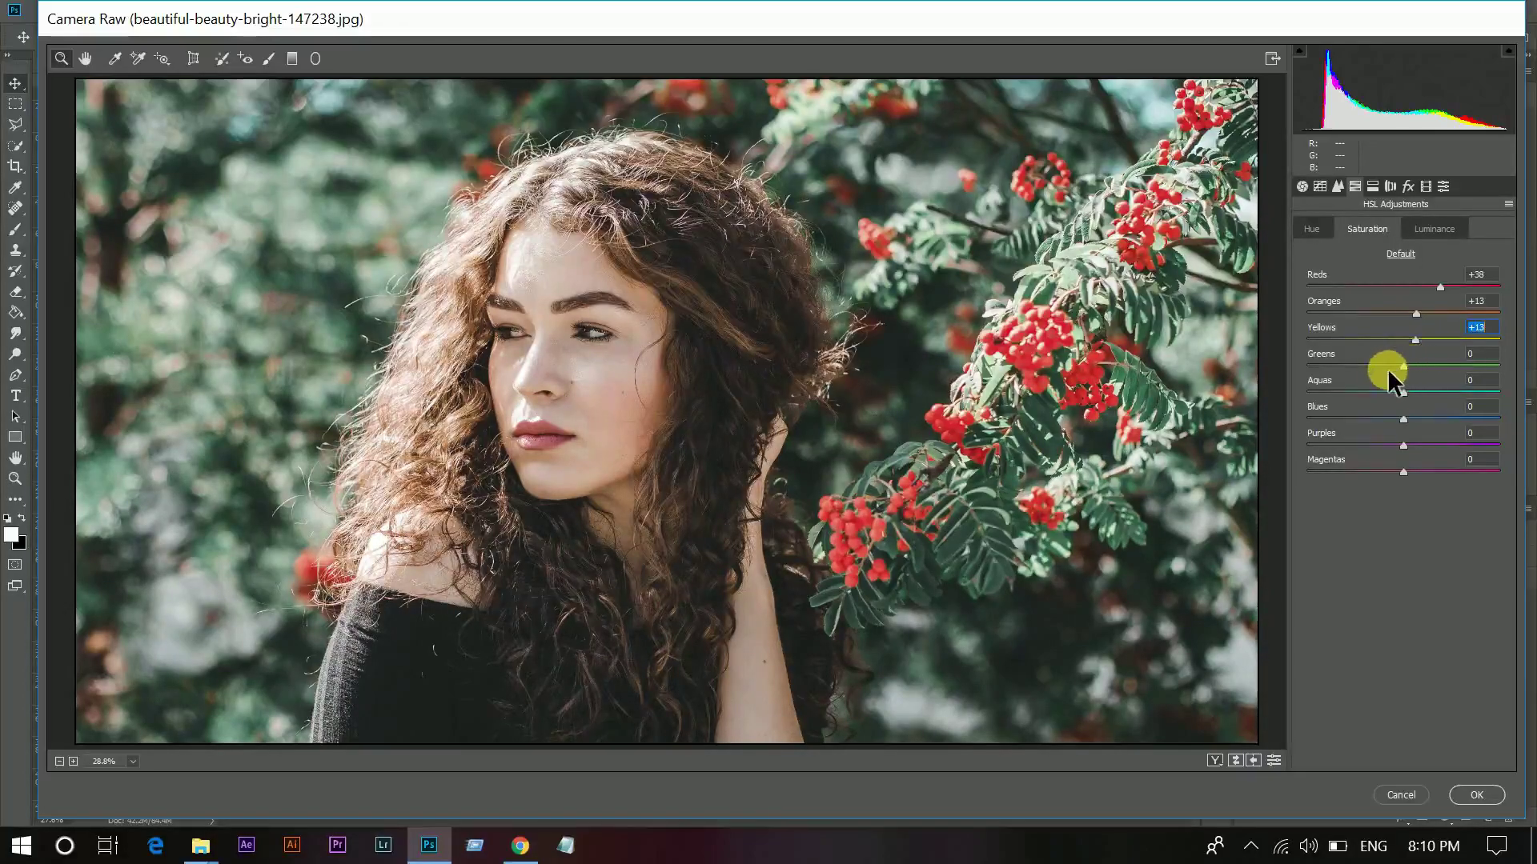
Lower Aquas saturation to -15 and Blues saturation to -23.
{"action": "mouse_move", "coordinate": [1375, 392]}
{"action": "left_mouse_down"}
{"action": "mouse_move", "coordinate": [1269, 395]}
{"action": "mouse_move", "coordinate": [1504, 392]}
{"action": "mouse_move", "coordinate": [1370, 391]}
{"action": "left_mouse_up"}
{"action": "left_click_drag", "start_coordinate": [1377, 385], "coordinate": [1382, 388]}
{"action": "mouse_move", "coordinate": [1371, 419]}
{"action": "left_mouse_down"}
{"action": "mouse_move", "coordinate": [1298, 432]}
{"action": "mouse_move", "coordinate": [1371, 419]}
{"action": "left_mouse_up"}
Set HSL Luminance to Oranges +13, Yellows -35, Aquas -73 and Blues -59.
{"action": "left_click", "coordinate": [1434, 229]}
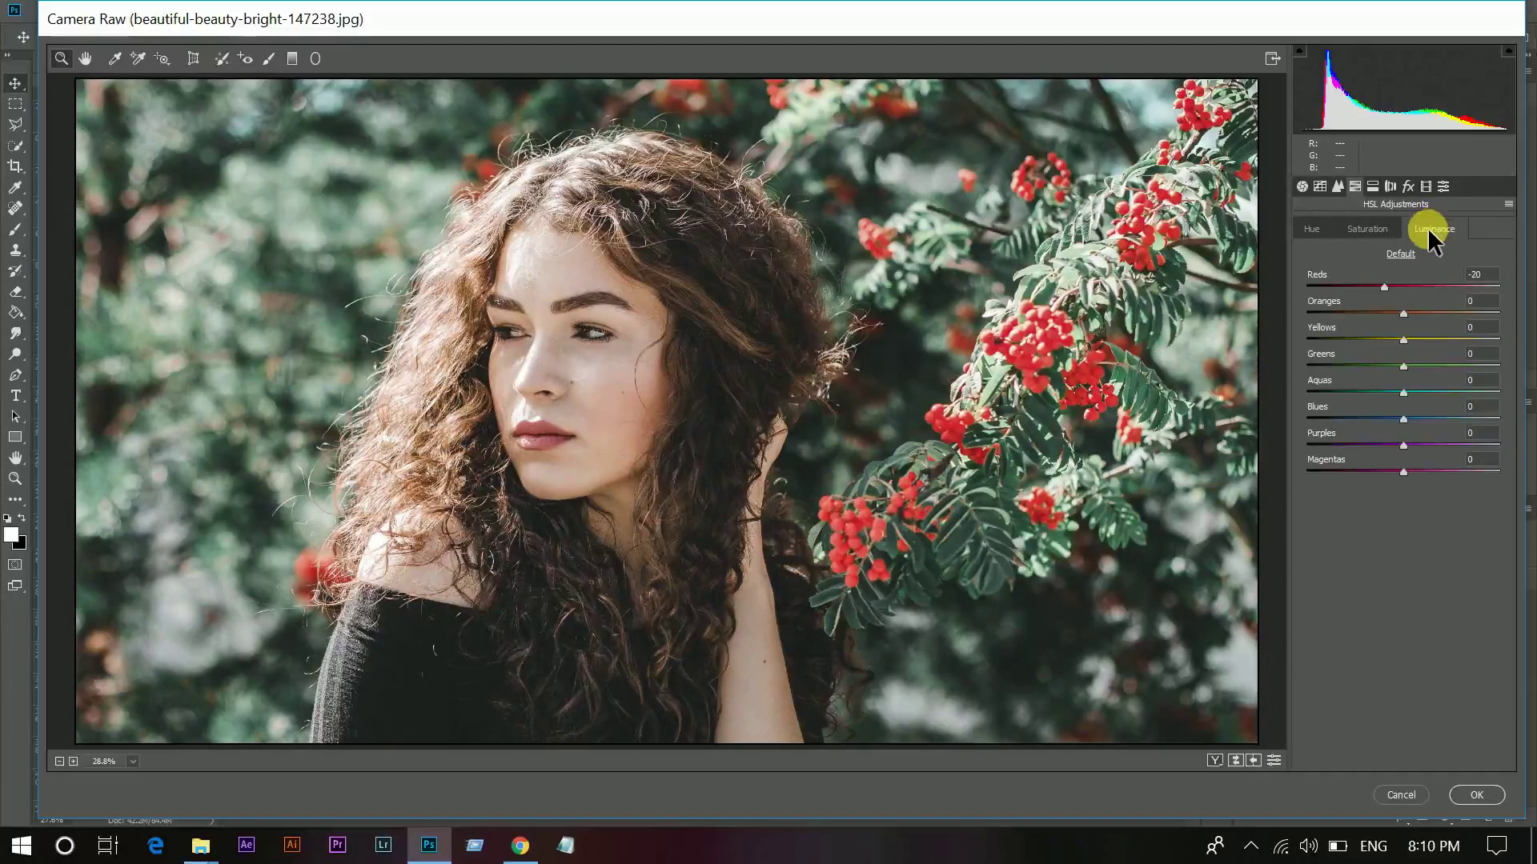
{"action": "left_click_drag", "start_coordinate": [1403, 313], "coordinate": [1413, 311]}
{"action": "left_click_drag", "start_coordinate": [1413, 310], "coordinate": [1362, 338]}
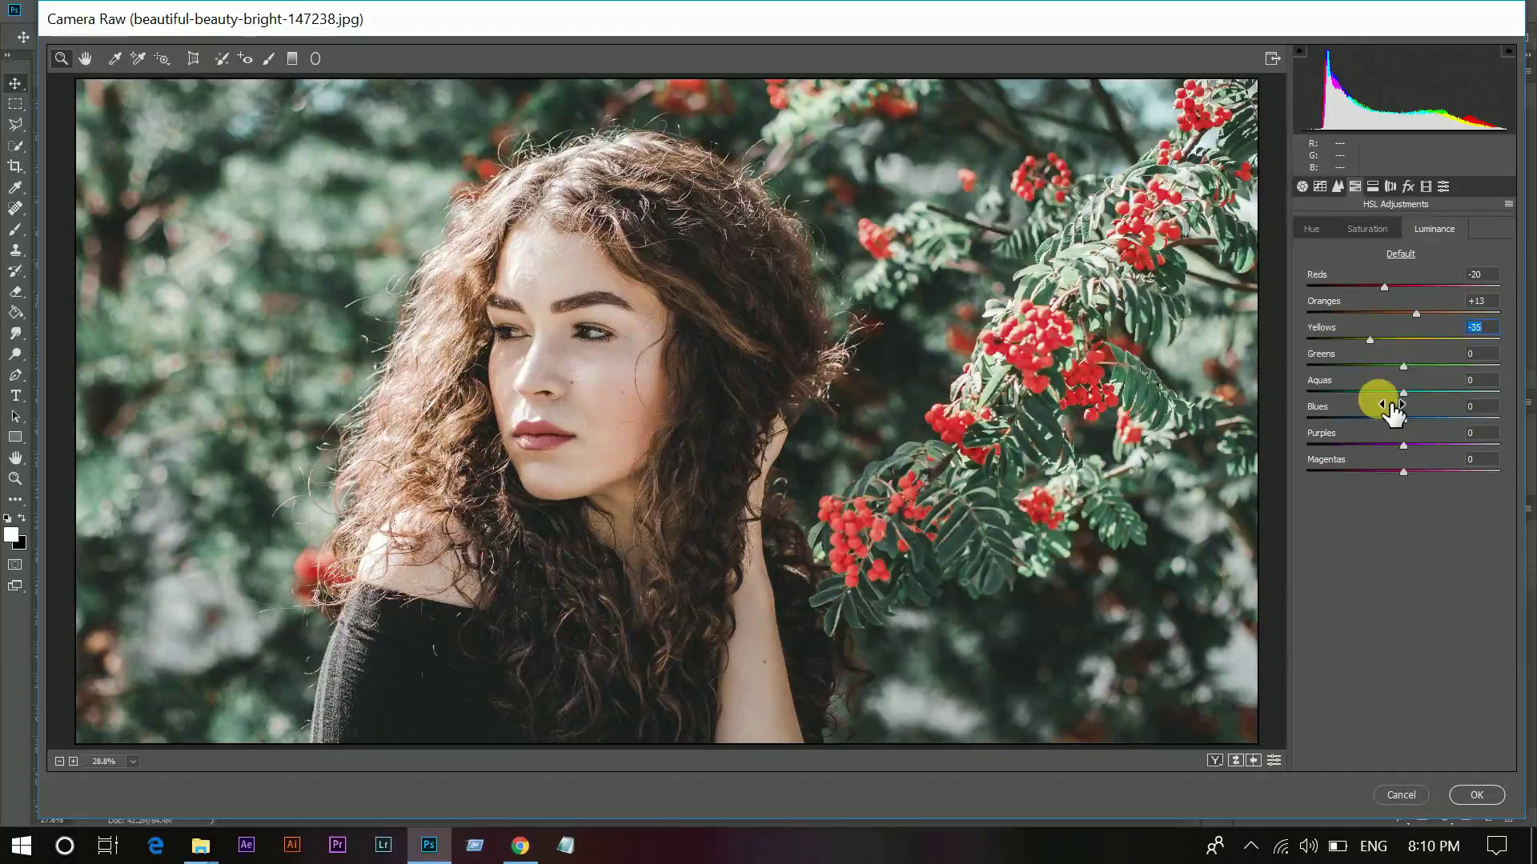
{"action": "left_click_drag", "start_coordinate": [1403, 392], "coordinate": [1336, 401]}
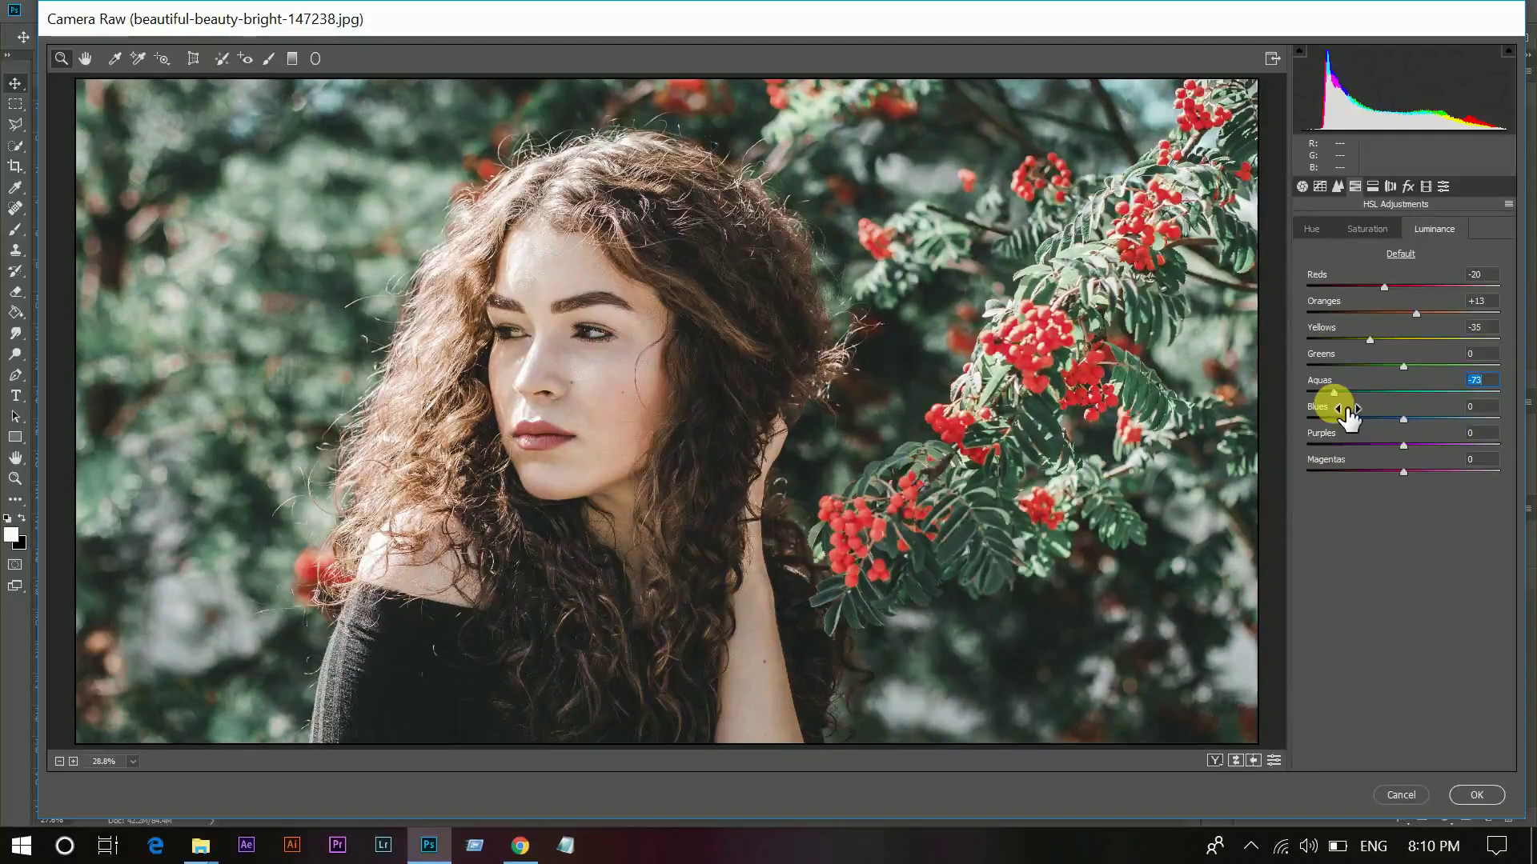
{"action": "left_click_drag", "start_coordinate": [1367, 418], "coordinate": [1338, 421]}
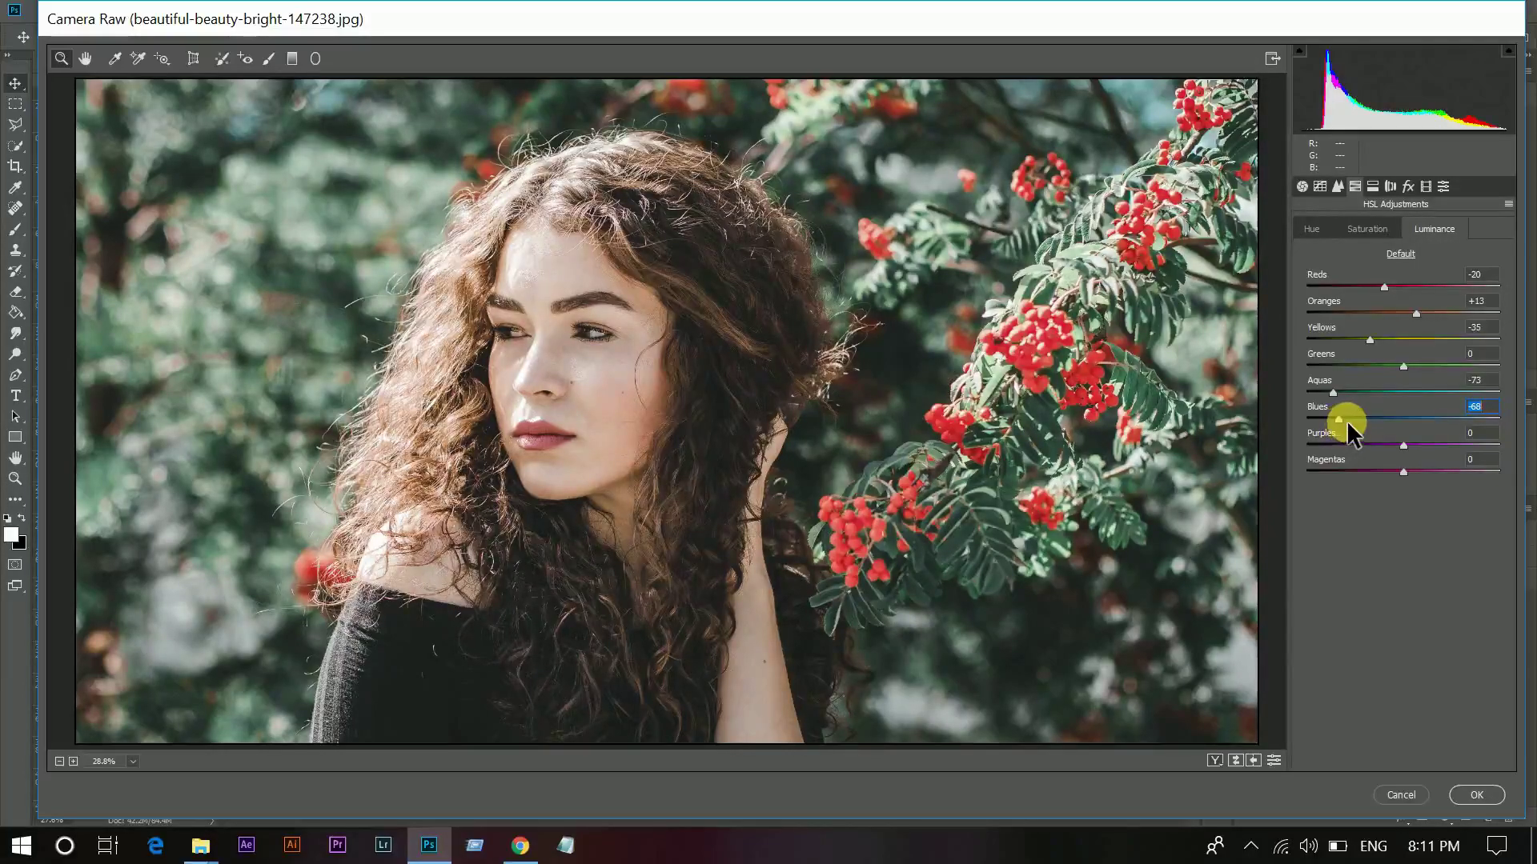
{"action": "left_click", "coordinate": [1346, 420]}
{"action": "left_click", "coordinate": [1380, 226]}
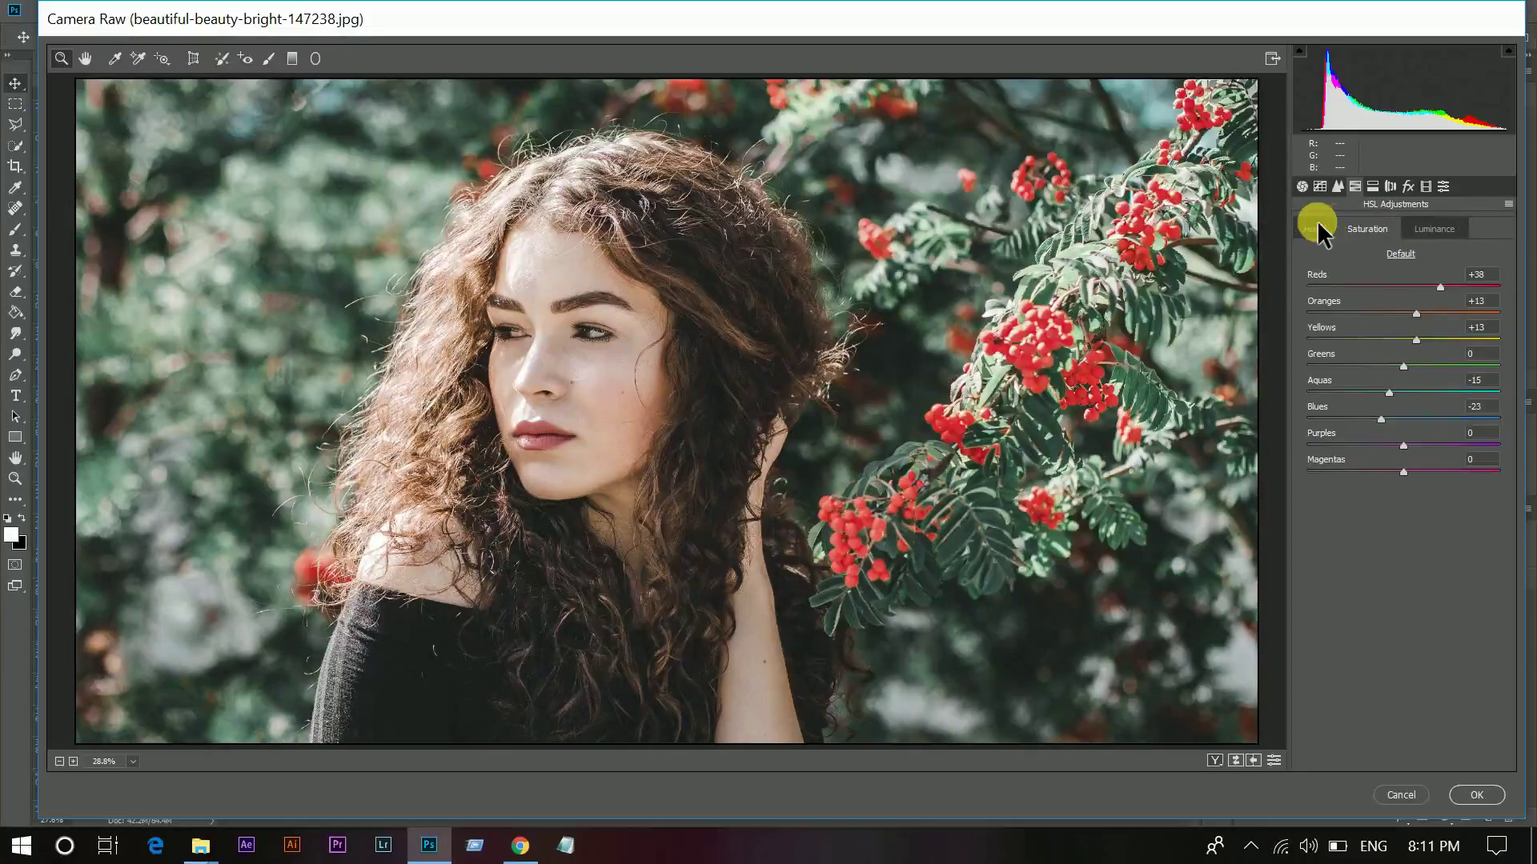
Add a slight vignette with Vignetting Amount -9 in Effects.
{"action": "left_click", "coordinate": [1312, 227]}
{"action": "left_click", "coordinate": [1371, 186]}
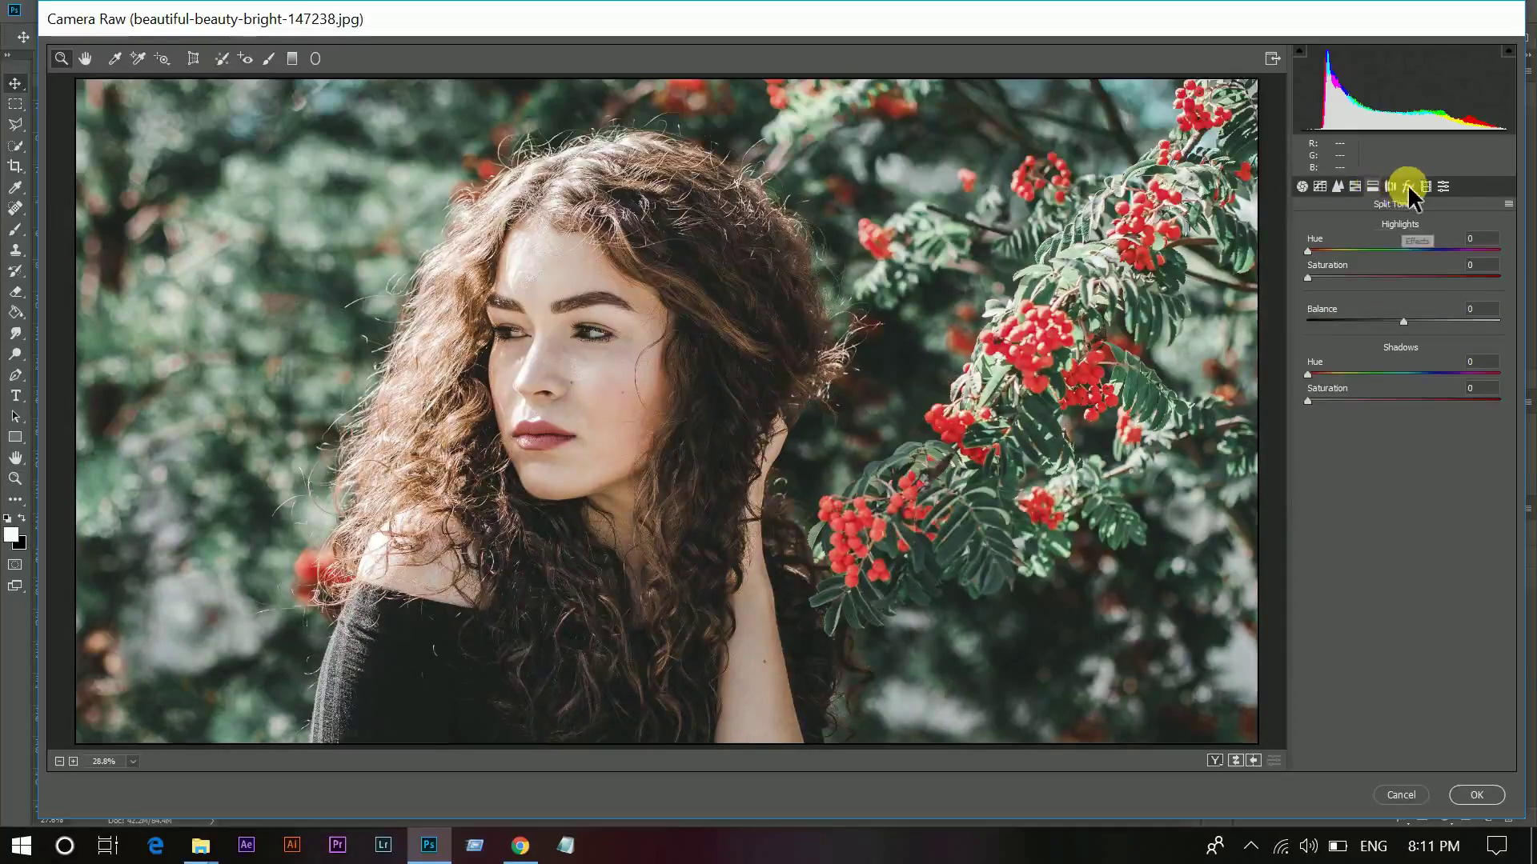
{"action": "left_click", "coordinate": [1406, 186]}
{"action": "left_click_drag", "start_coordinate": [1397, 389], "coordinate": [1389, 394]}
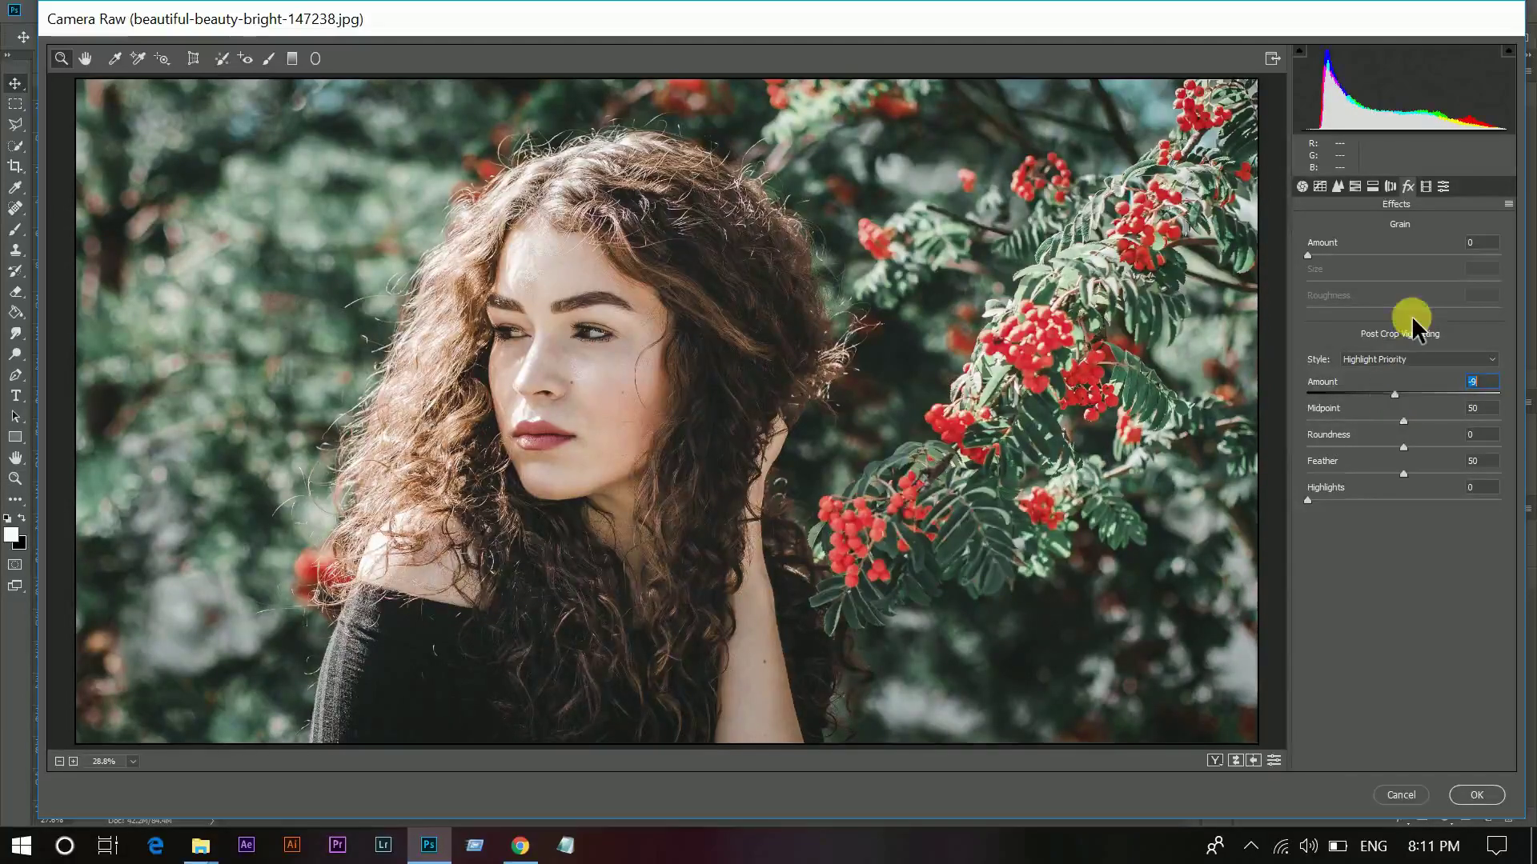
In Calibration, set Red Primary Hue +46 and Saturation +3.
{"action": "left_click", "coordinate": [1427, 191]}
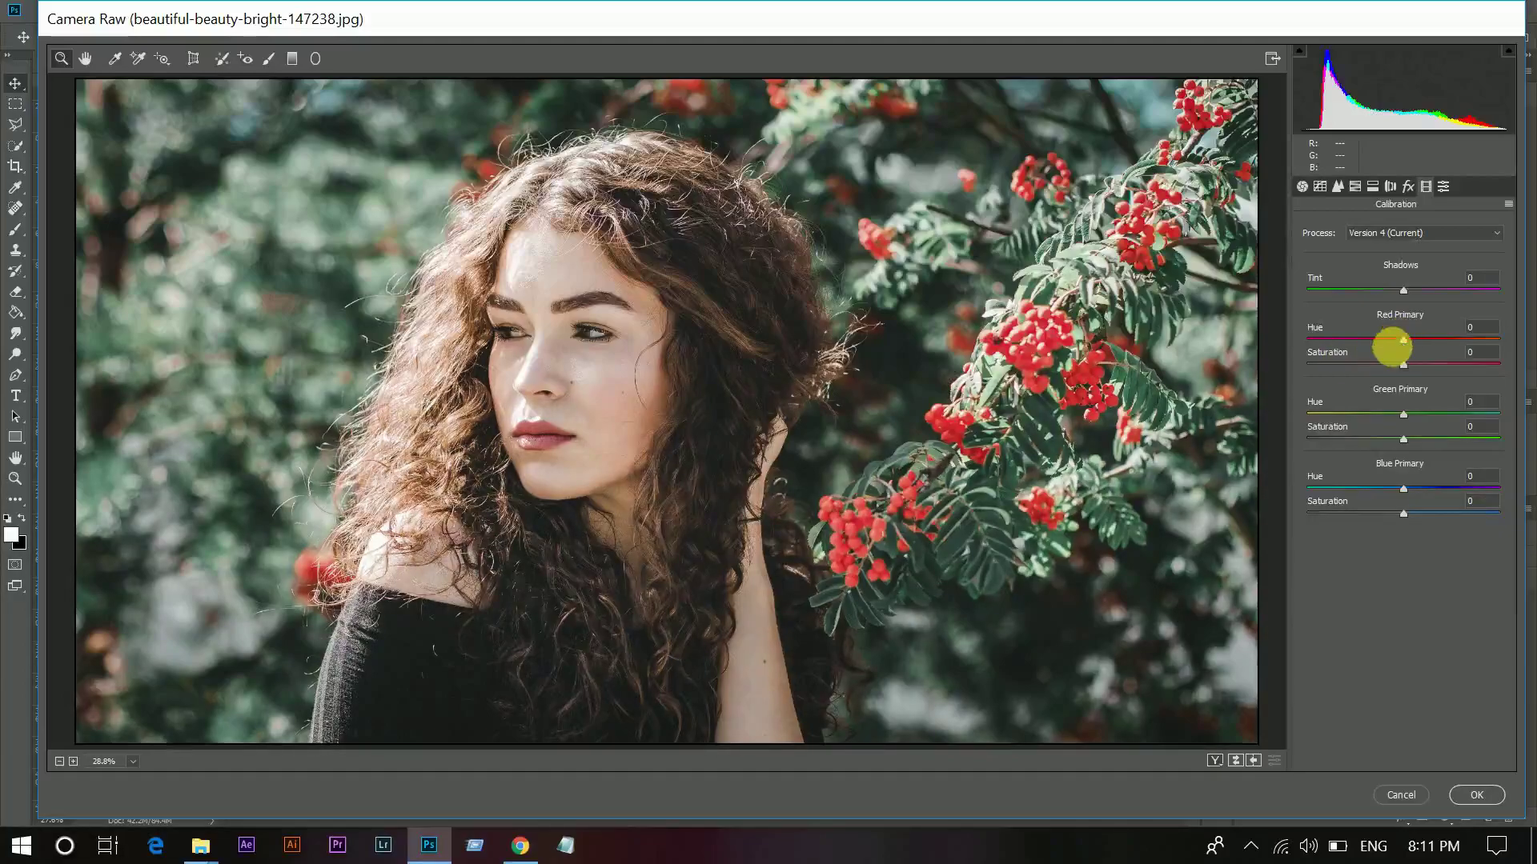
{"action": "left_click_drag", "start_coordinate": [1409, 338], "coordinate": [1447, 346]}
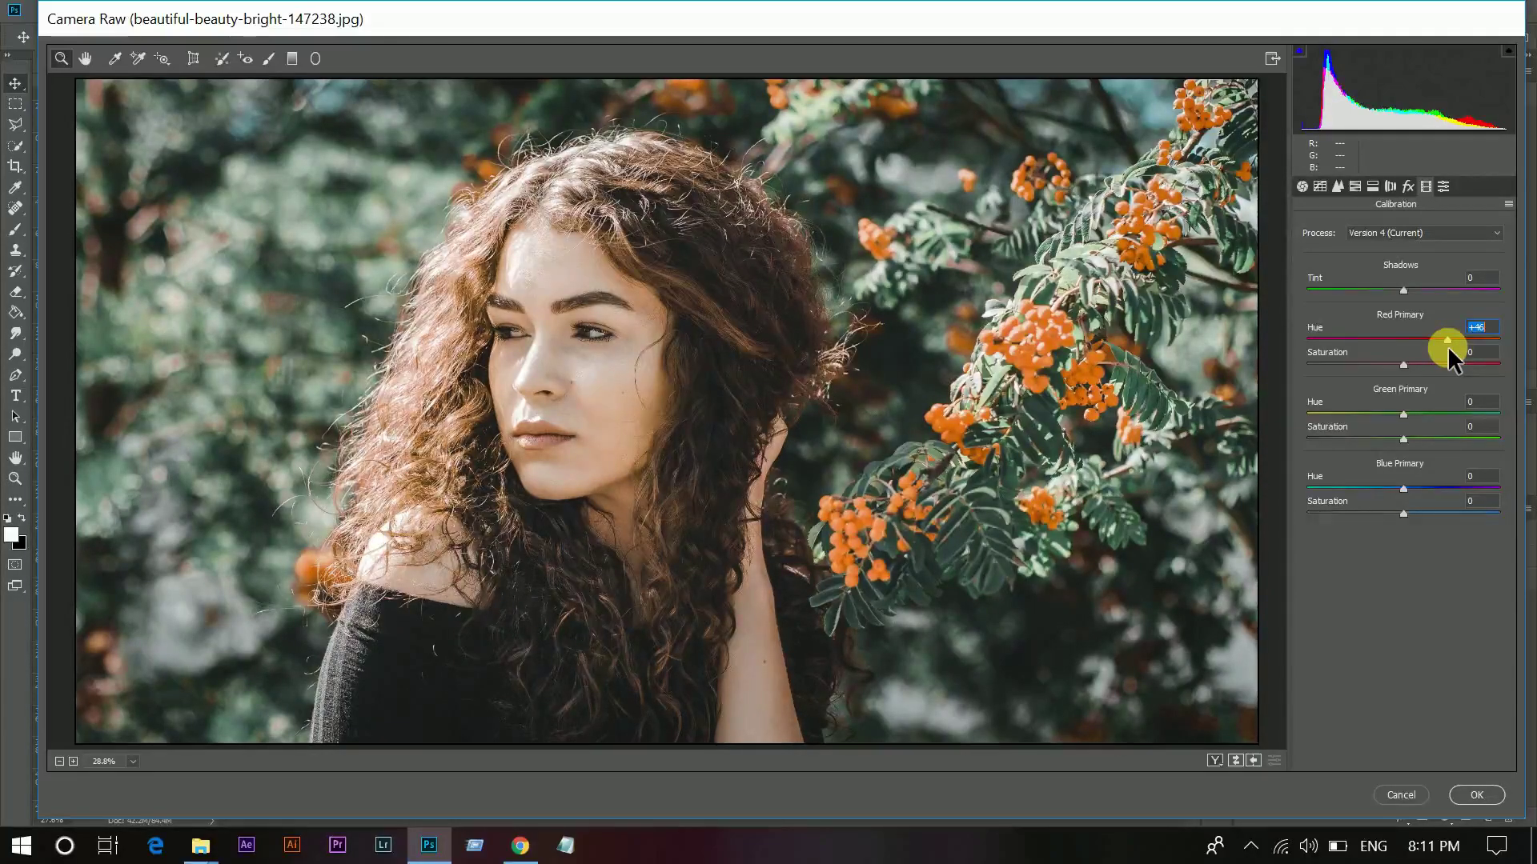
{"action": "left_click", "coordinate": [1409, 365]}
{"action": "left_click_drag", "start_coordinate": [1410, 365], "coordinate": [1406, 367]}
Set Green Primary Hue +23 and Saturation +12.
{"action": "left_click", "coordinate": [1425, 415]}
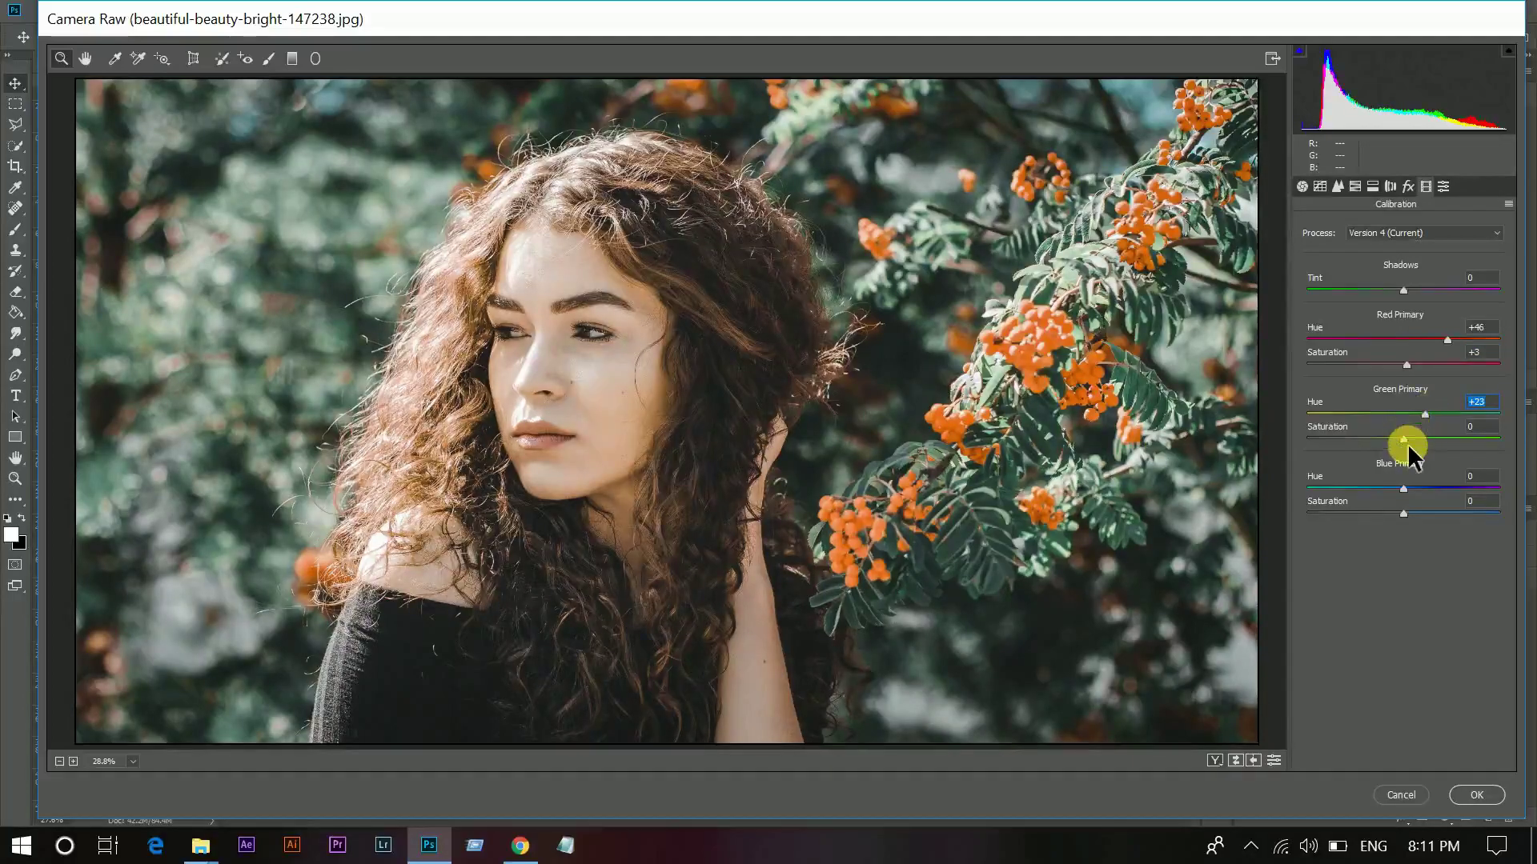
{"action": "key", "text": "Tab"}
{"action": "left_click", "coordinate": [1411, 438]}
{"action": "left_click_drag", "start_coordinate": [1412, 435], "coordinate": [1415, 436]}
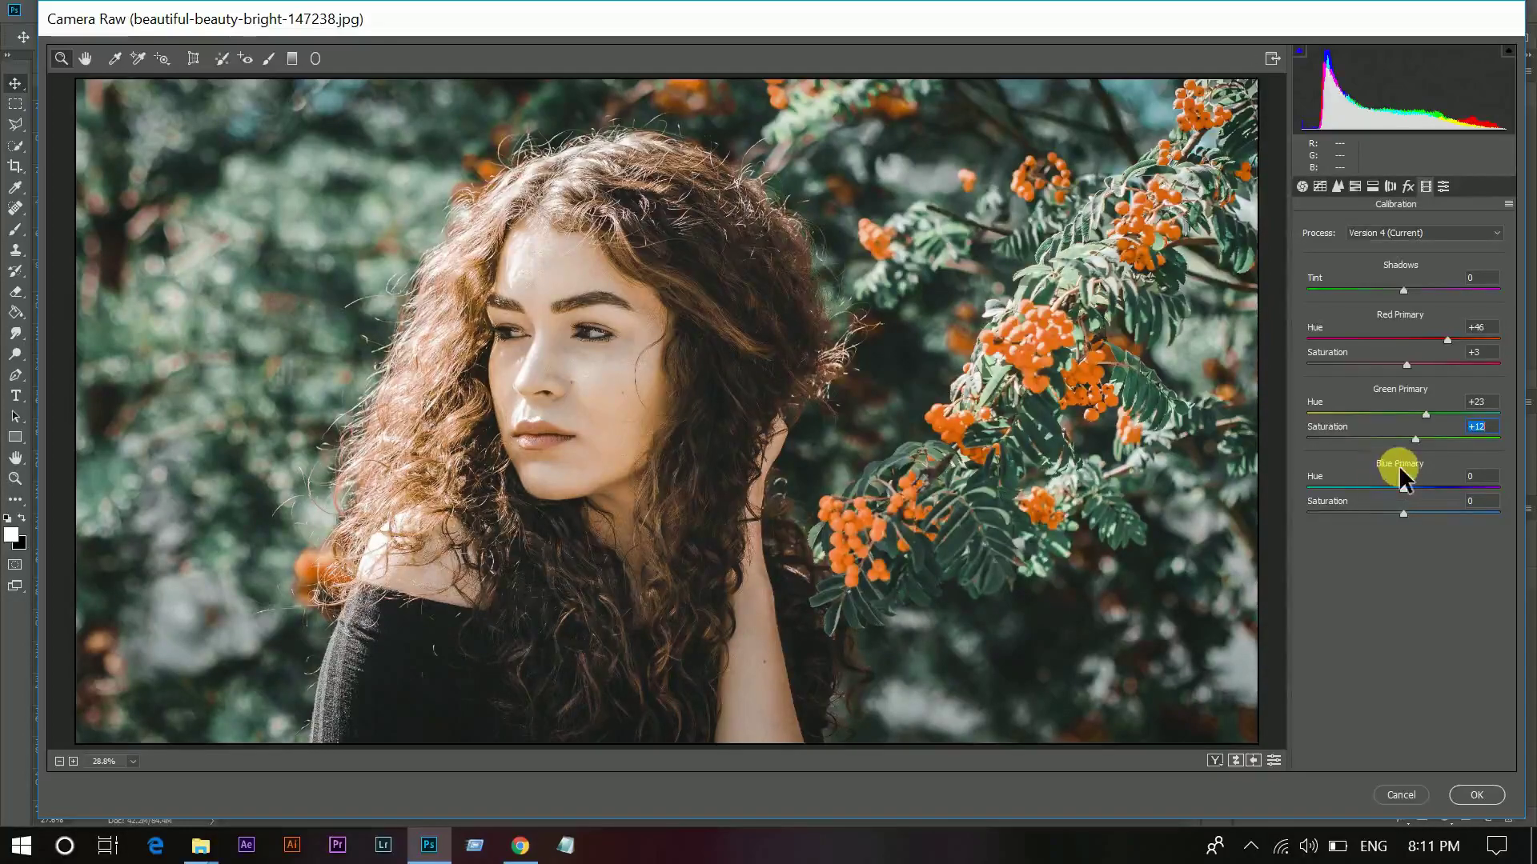
{"action": "key", "text": "Down"}
Set Blue Primary Hue -62 and Saturation -38.
{"action": "left_click", "coordinate": [1359, 487]}
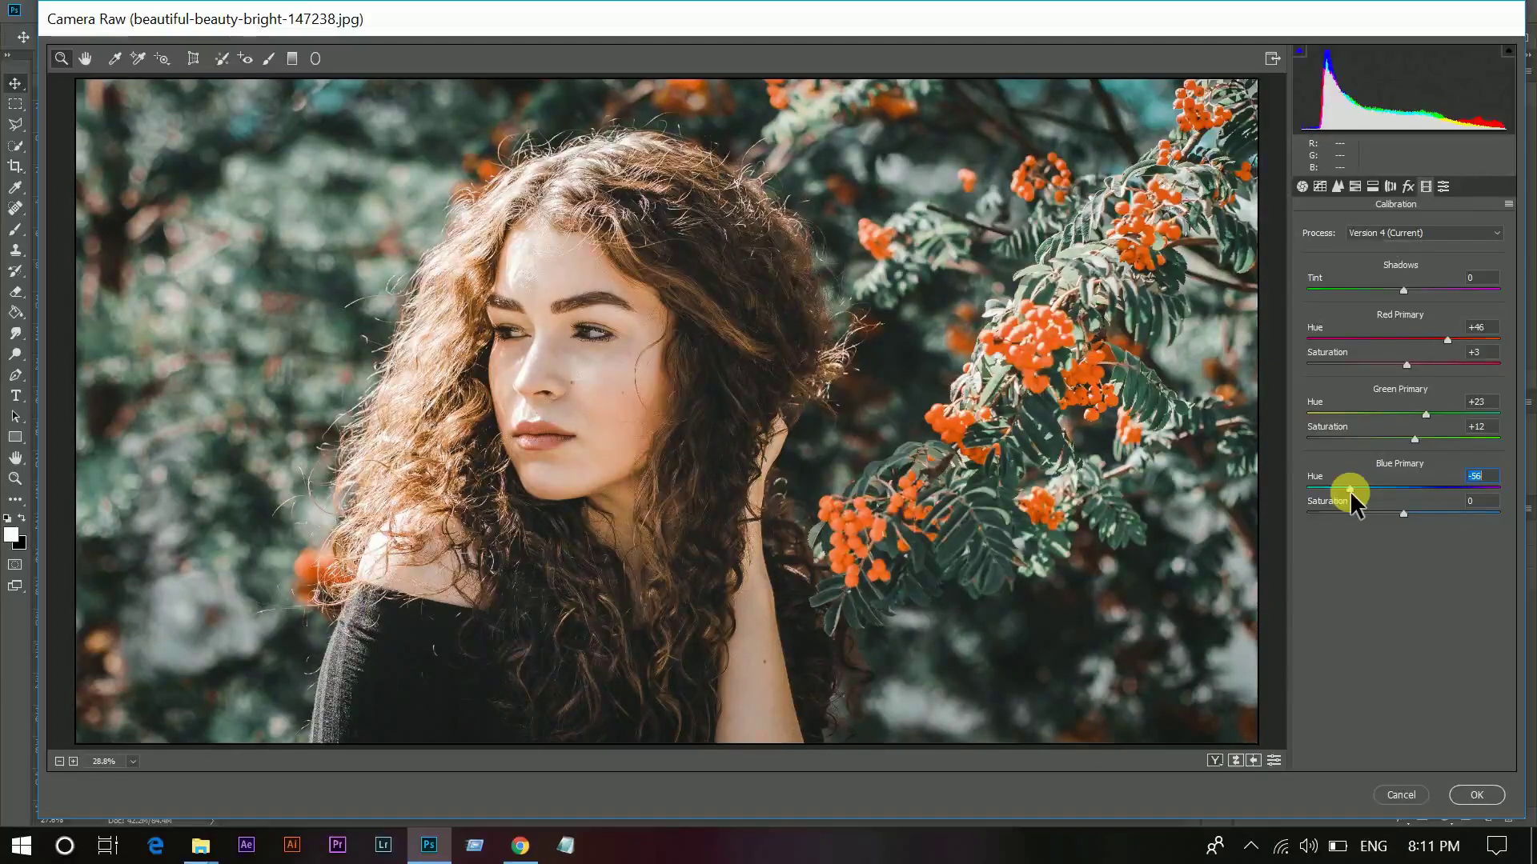
{"action": "left_click_drag", "start_coordinate": [1349, 491], "coordinate": [1346, 491]}
{"action": "mouse_move", "coordinate": [1365, 512]}
{"action": "left_mouse_down"}
{"action": "mouse_move", "coordinate": [1194, 508]}
{"action": "mouse_move", "coordinate": [1390, 526]}
{"action": "mouse_move", "coordinate": [1367, 522]}
{"action": "left_mouse_up"}
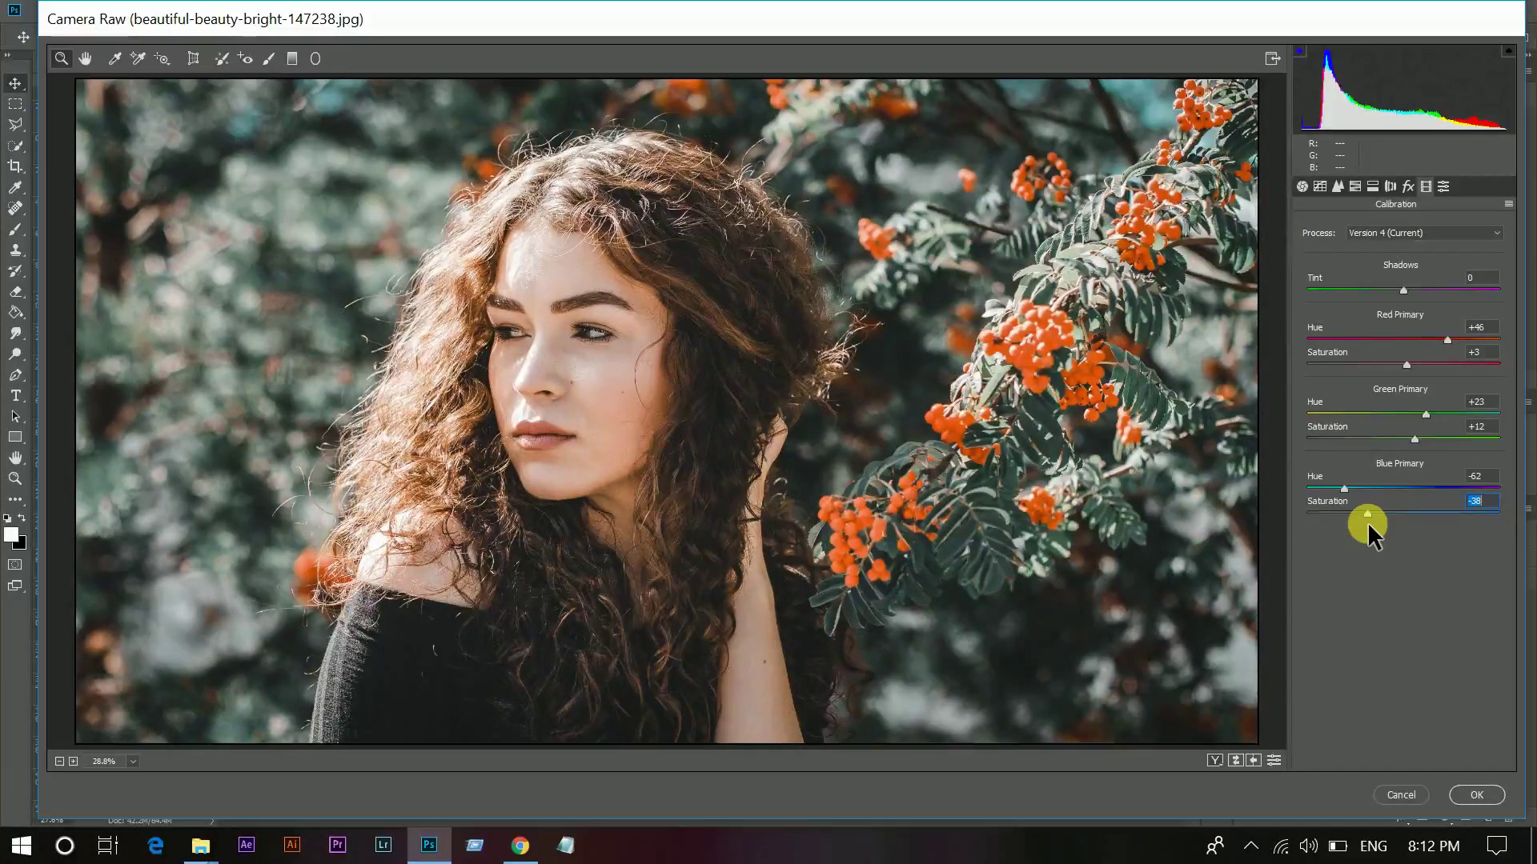
{"action": "left_click_drag", "start_coordinate": [1371, 521], "coordinate": [1366, 522]}
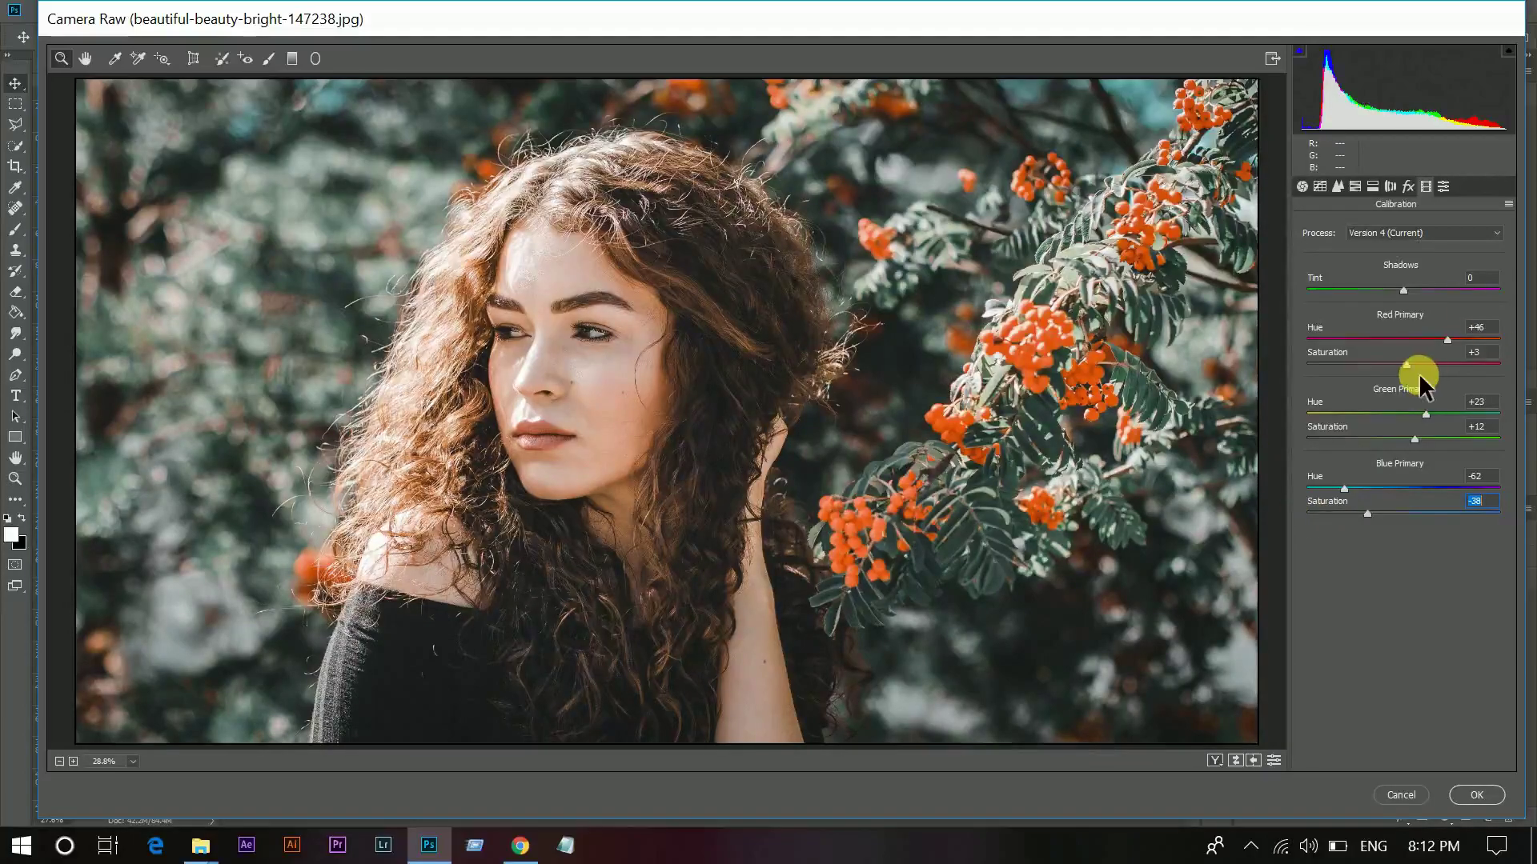
Build a point tone curve with shadow and highlight points, black output 42, white 249.
{"action": "left_click", "coordinate": [1319, 186]}
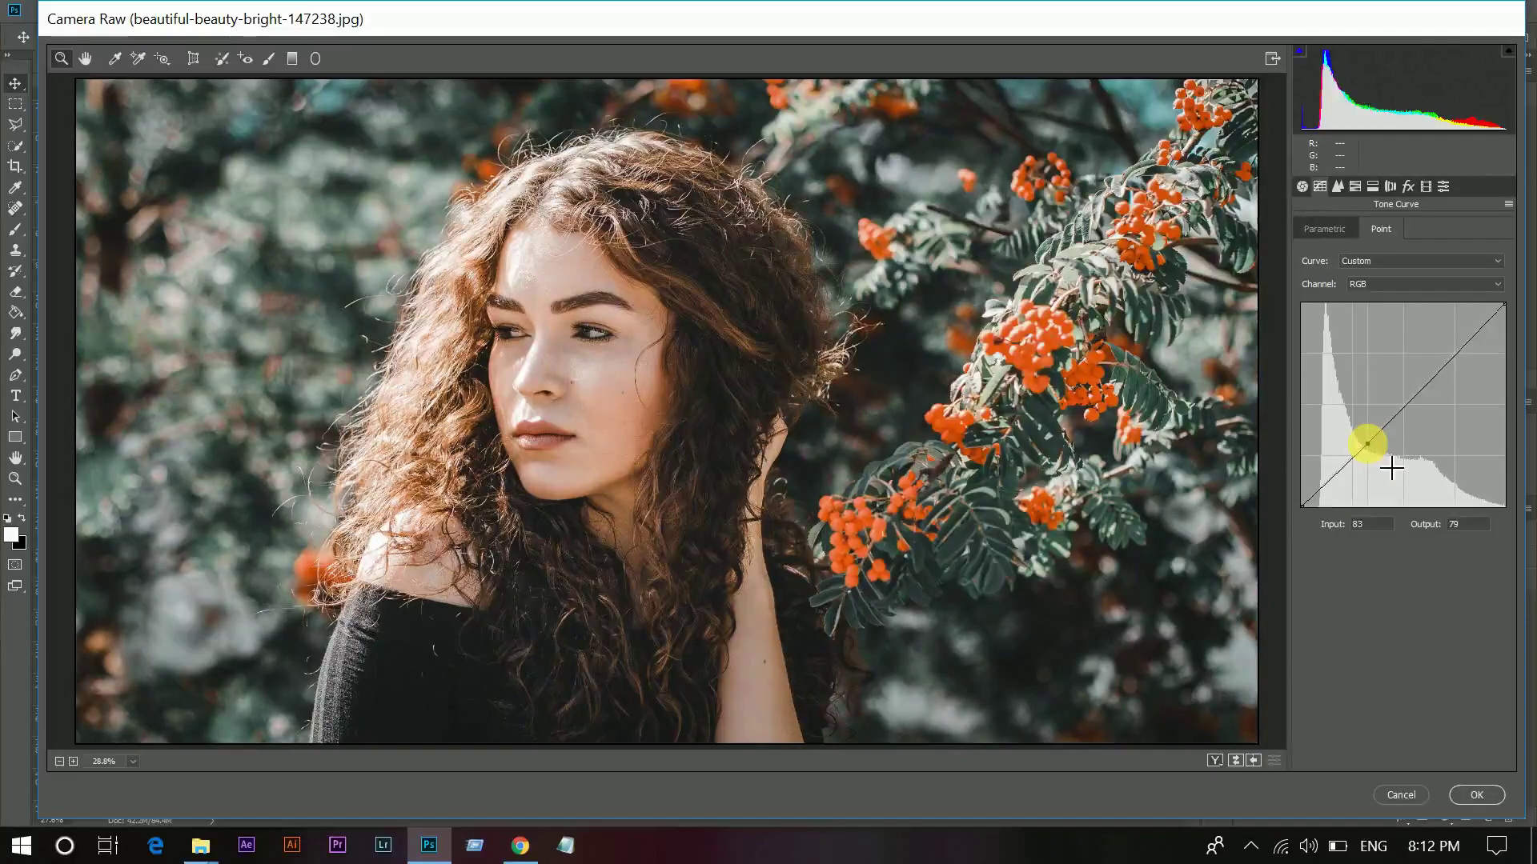
{"action": "left_click", "coordinate": [1367, 442]}
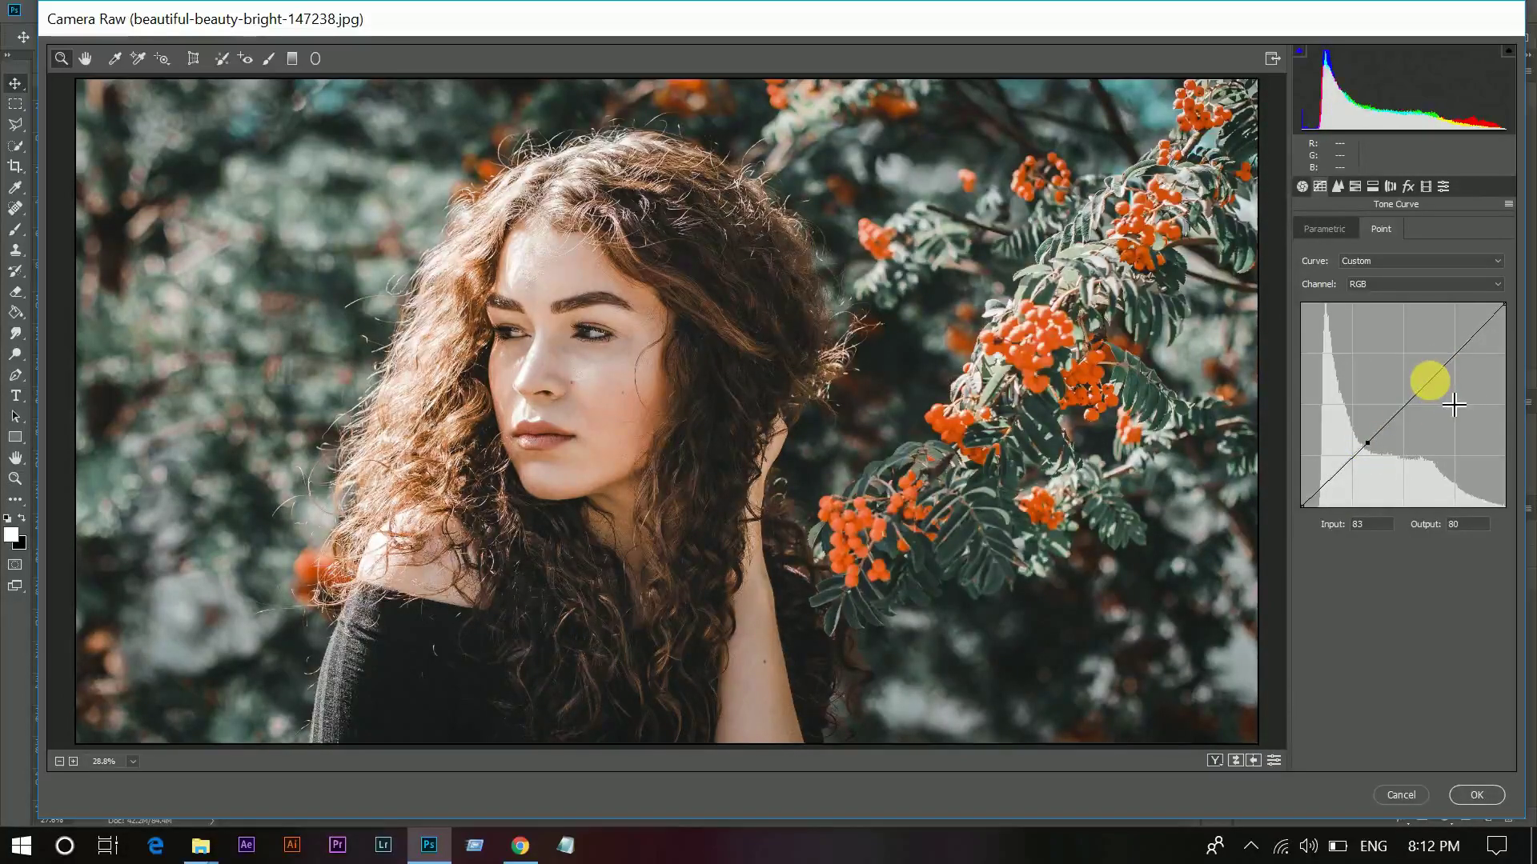
{"action": "left_click", "coordinate": [1429, 380]}
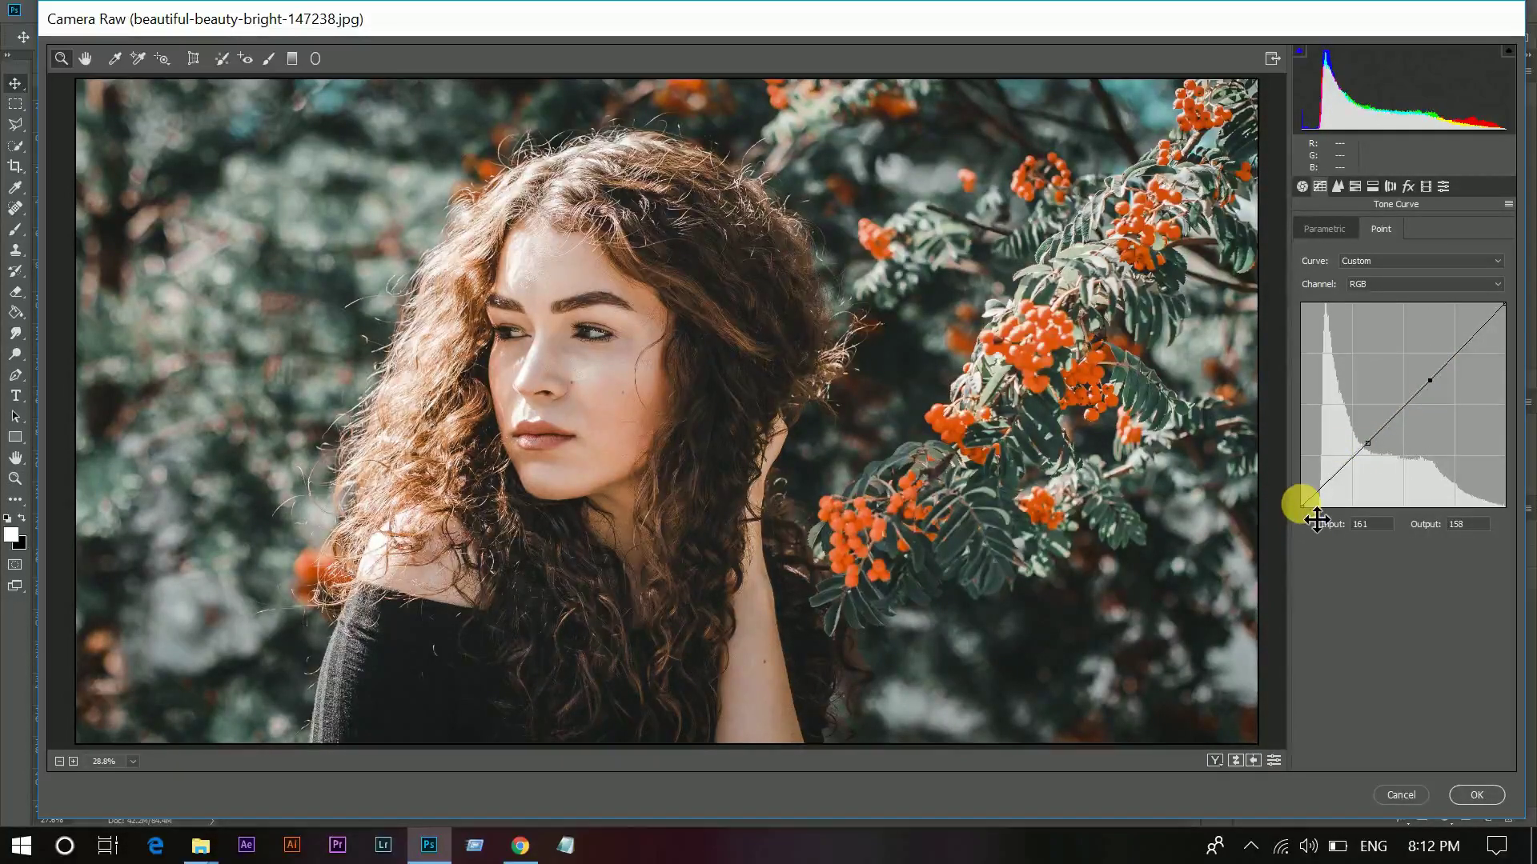
{"action": "left_click_drag", "start_coordinate": [1305, 506], "coordinate": [1308, 497]}
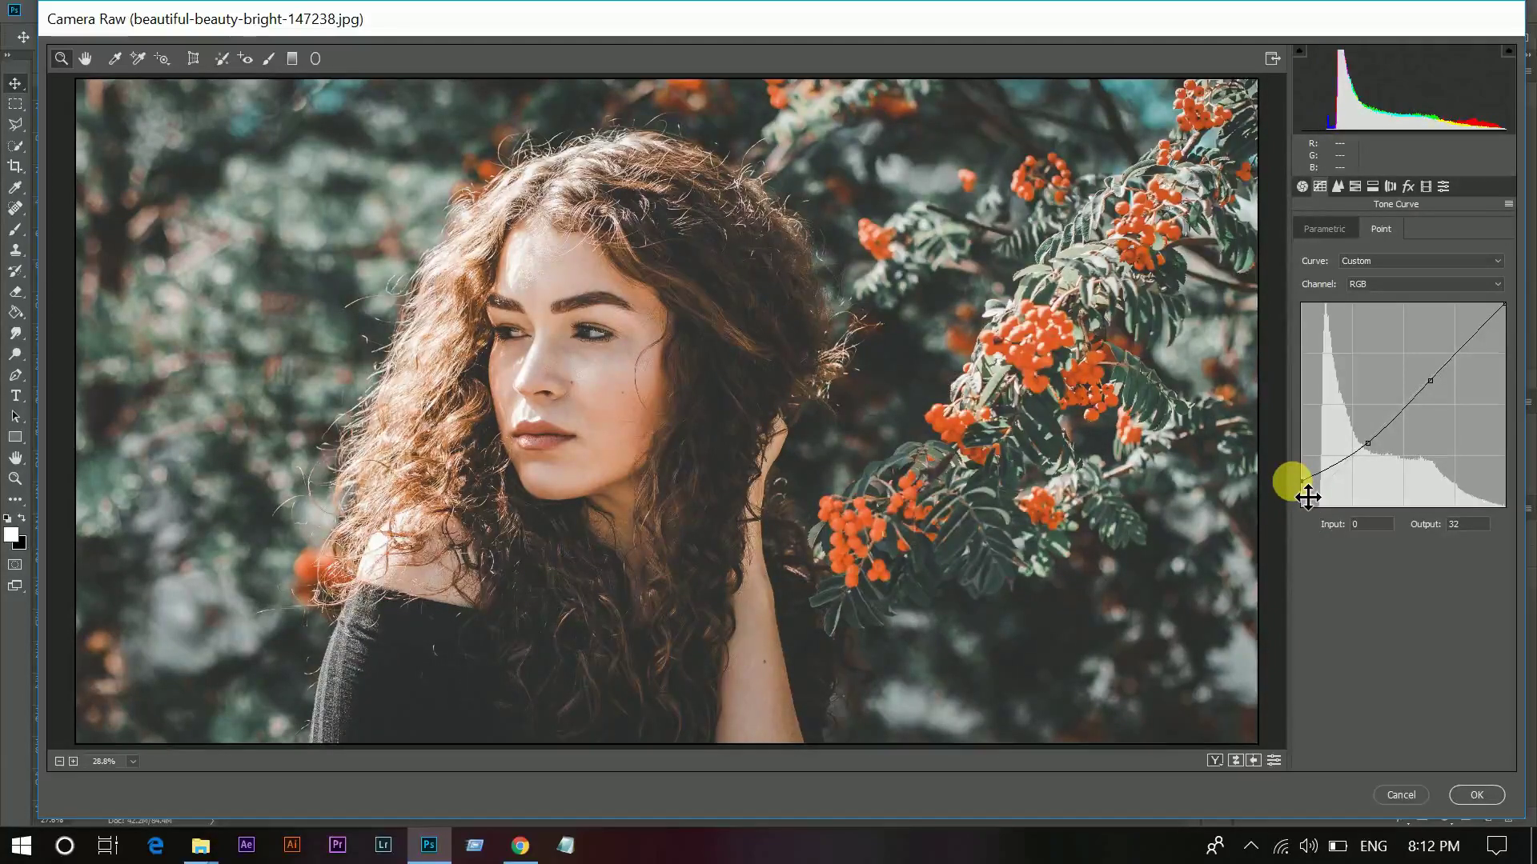
{"action": "left_click_drag", "start_coordinate": [1367, 443], "coordinate": [1376, 436]}
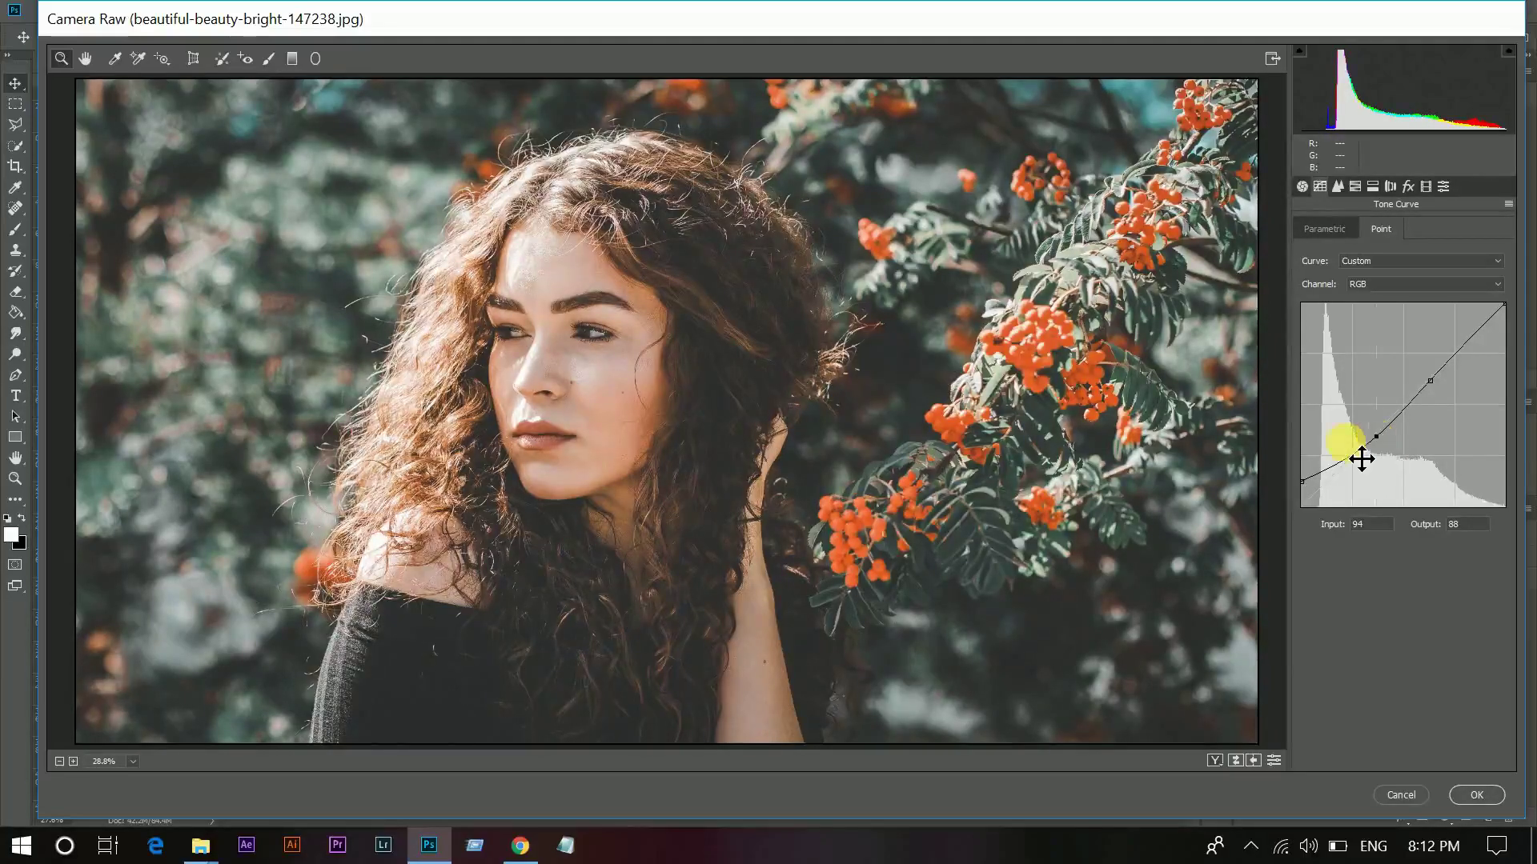
{"action": "left_click", "coordinate": [1301, 478]}
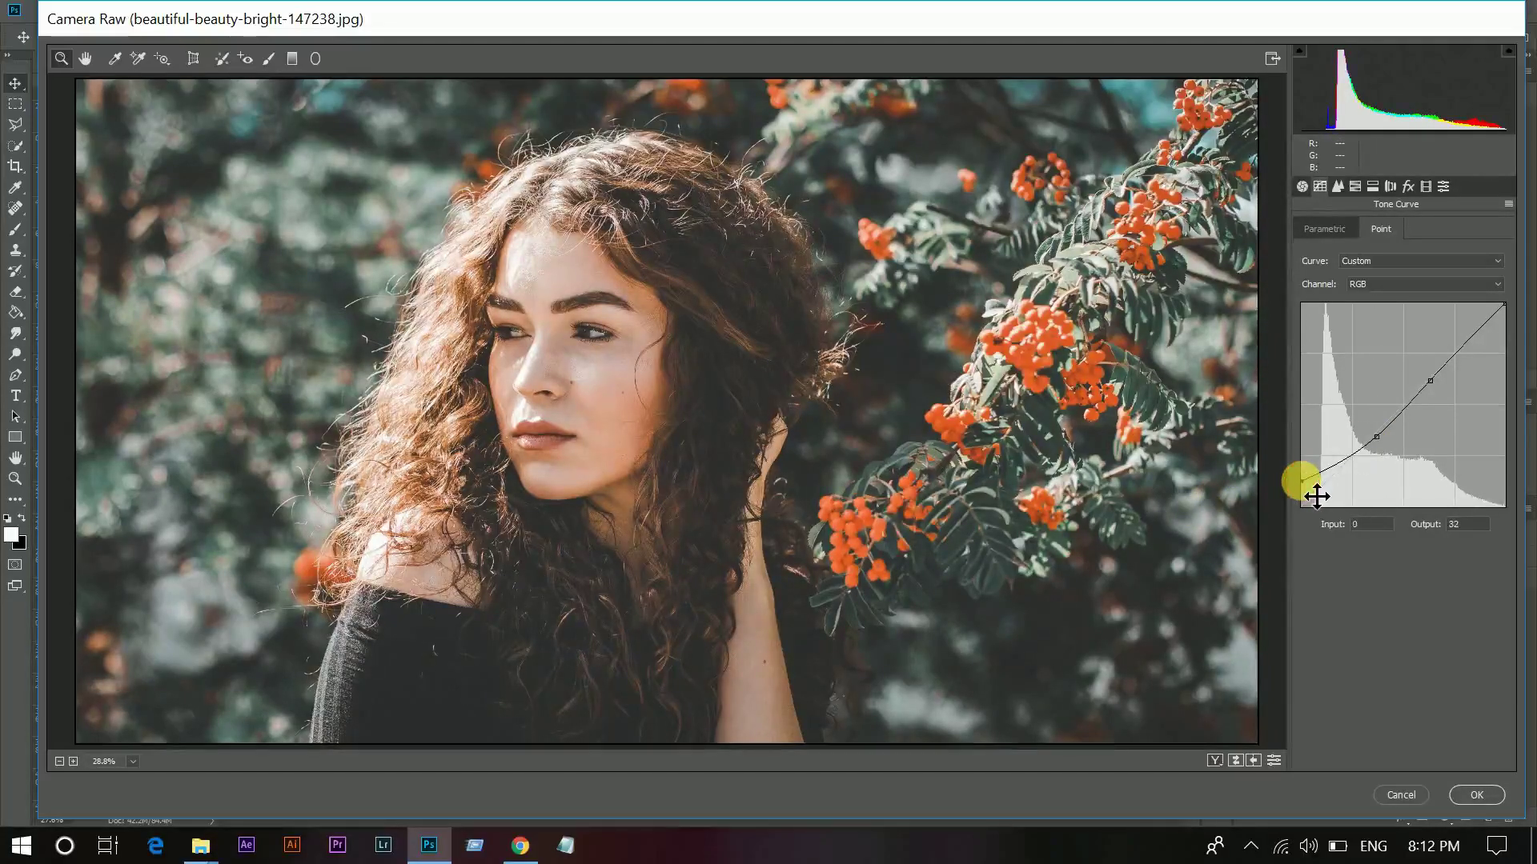
{"action": "left_click_drag", "start_coordinate": [1314, 495], "coordinate": [1282, 489]}
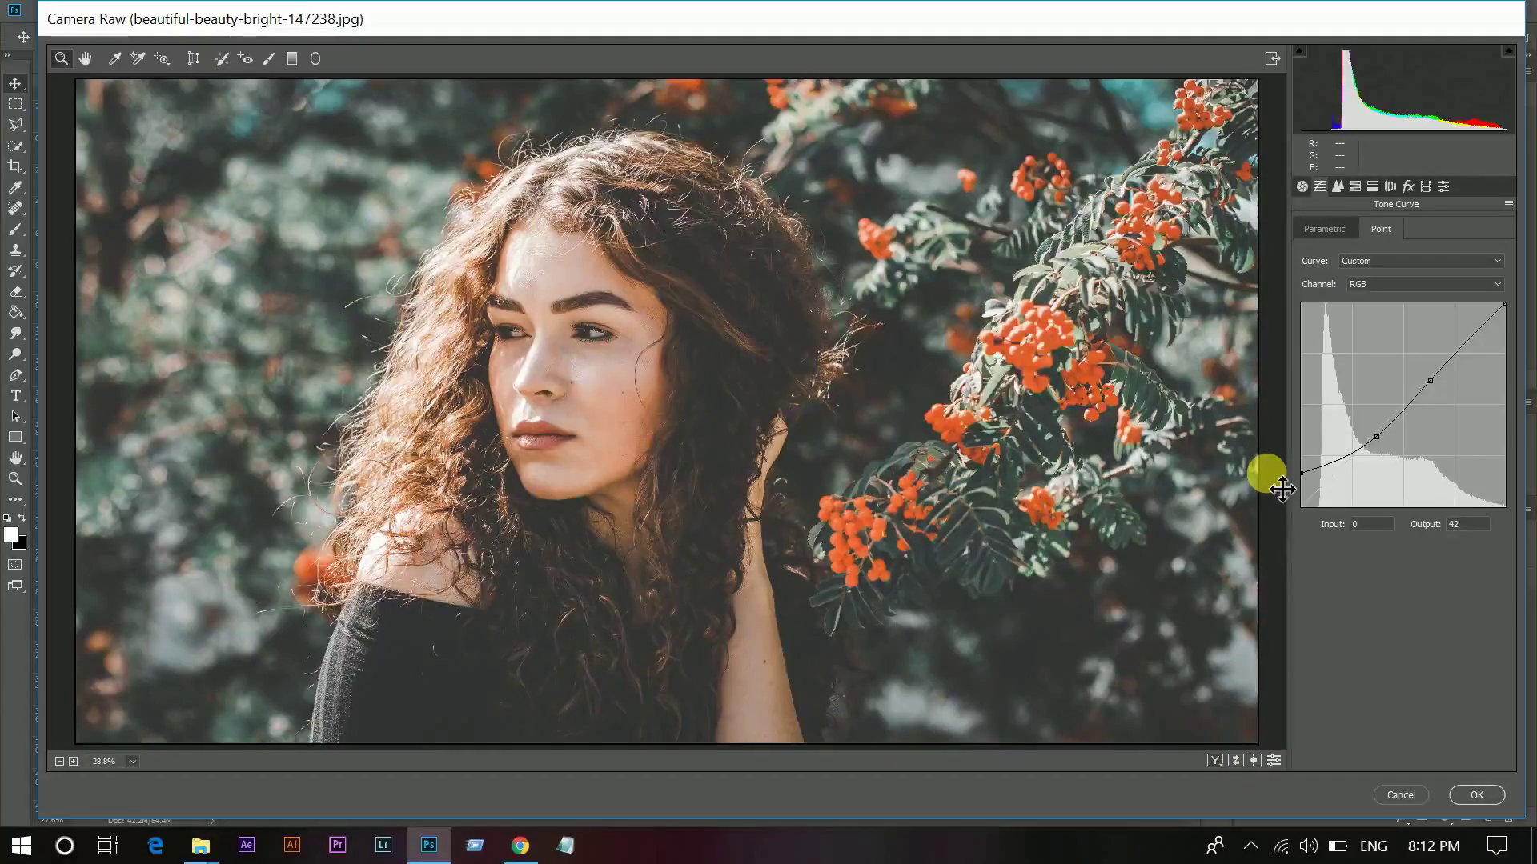
{"action": "left_click", "coordinate": [1504, 306]}
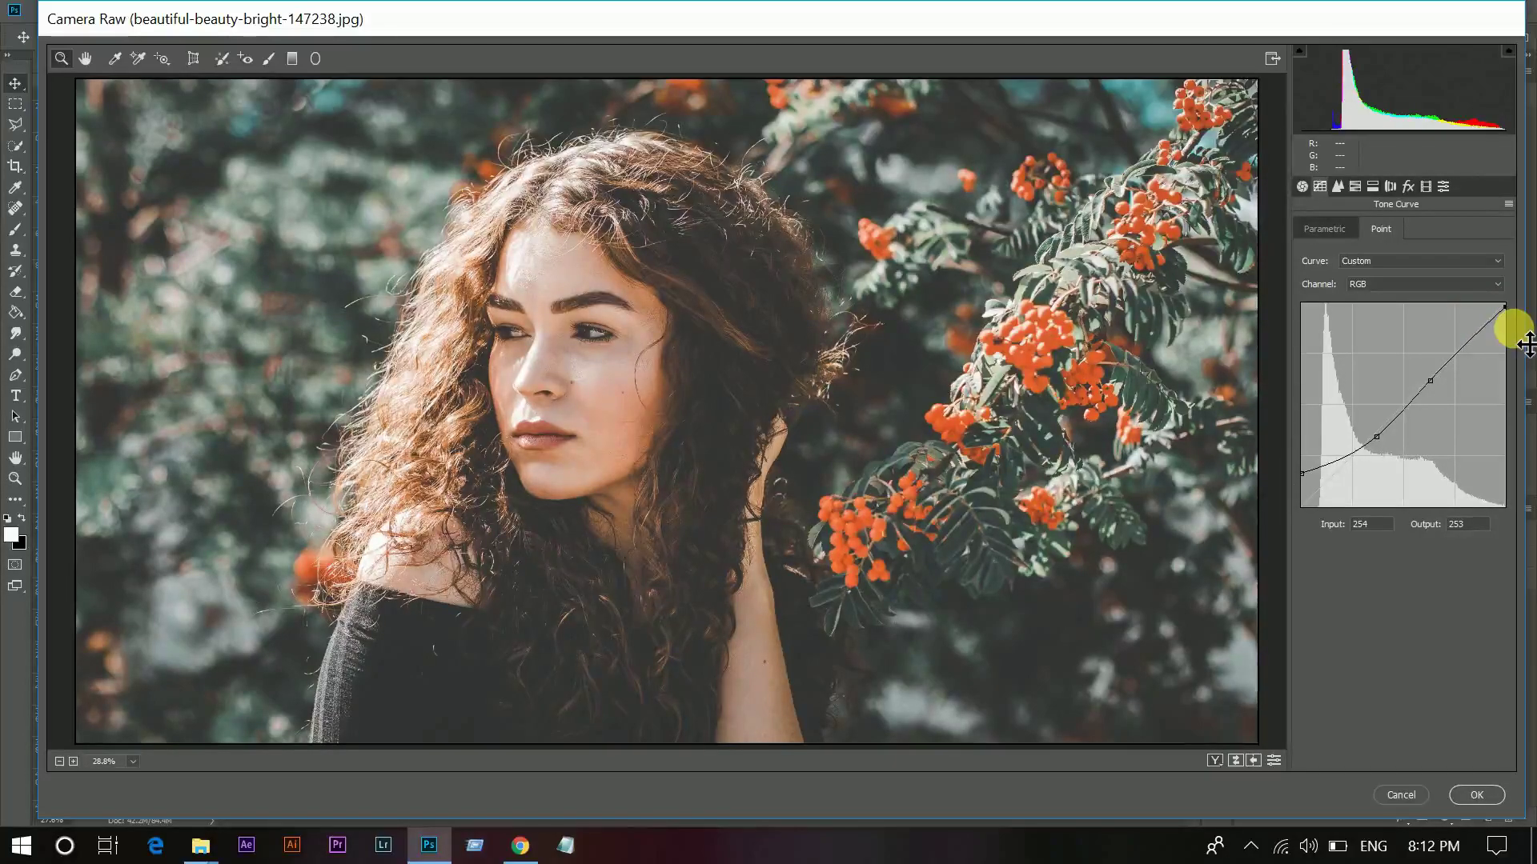
{"action": "mouse_move", "coordinate": [1503, 311]}
{"action": "left_mouse_down"}
{"action": "mouse_move", "coordinate": [1474, 293]}
{"action": "mouse_move", "coordinate": [1524, 304]}
{"action": "mouse_move", "coordinate": [1527, 321]}
{"action": "left_mouse_up"}
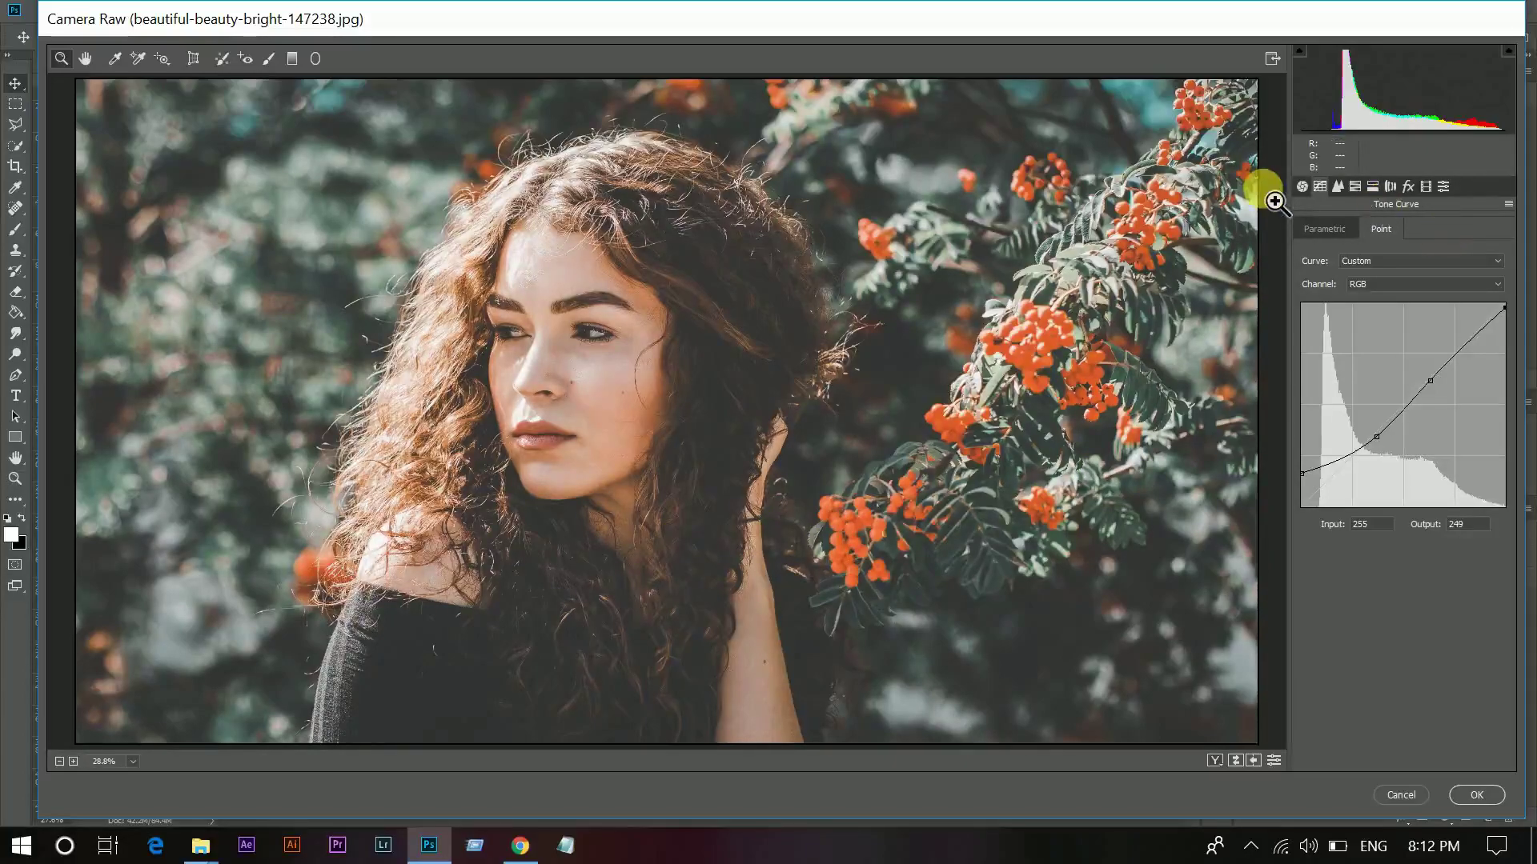
Compare Before/After, apply the grade with OK, then hide the smart filter to view the original.
{"action": "left_click", "coordinate": [1303, 187]}
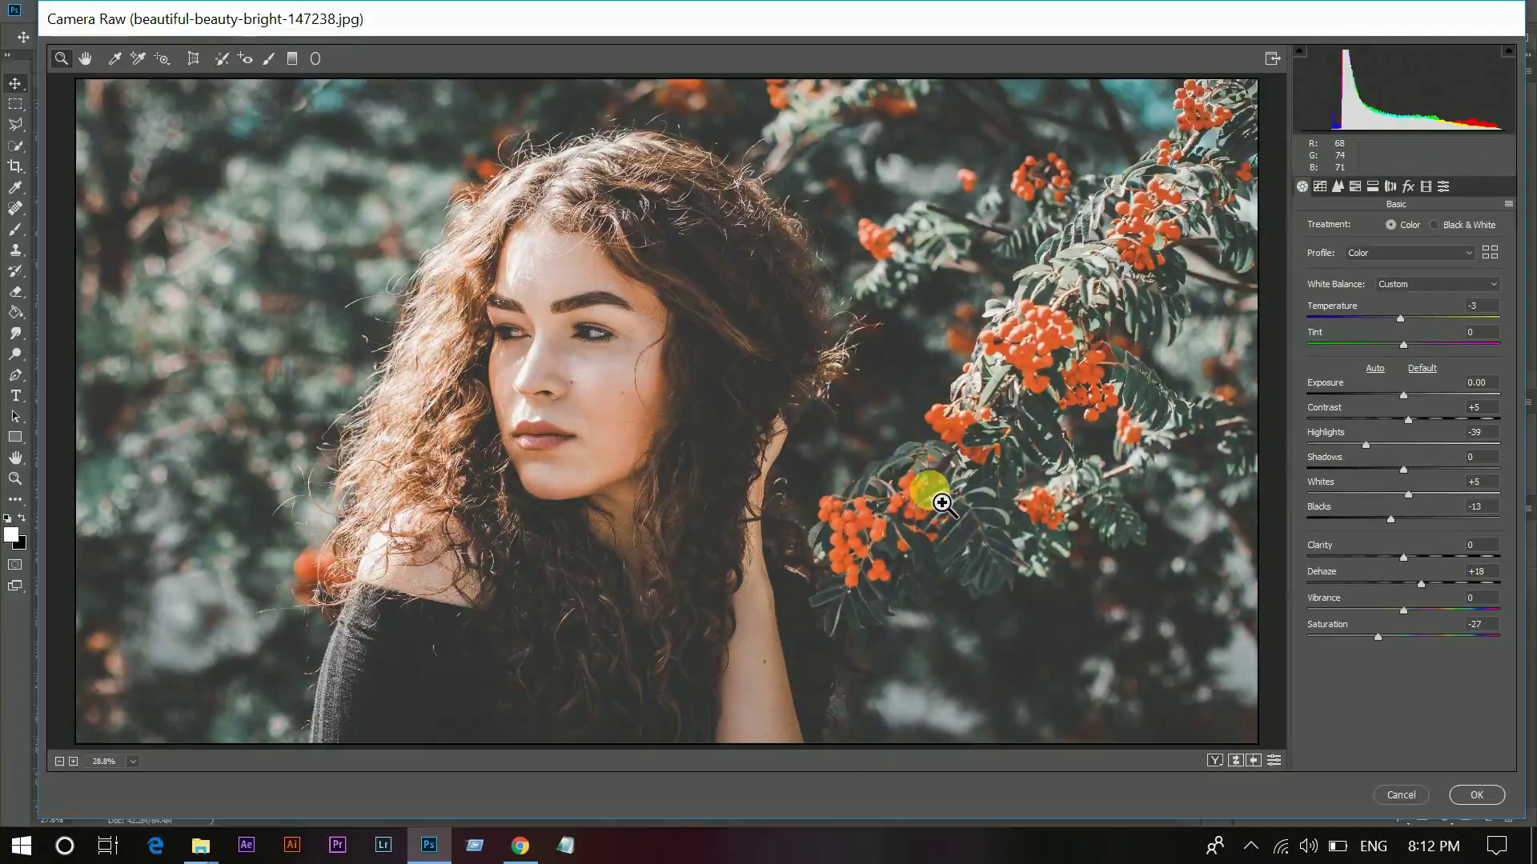
{"action": "key", "text": "q"}
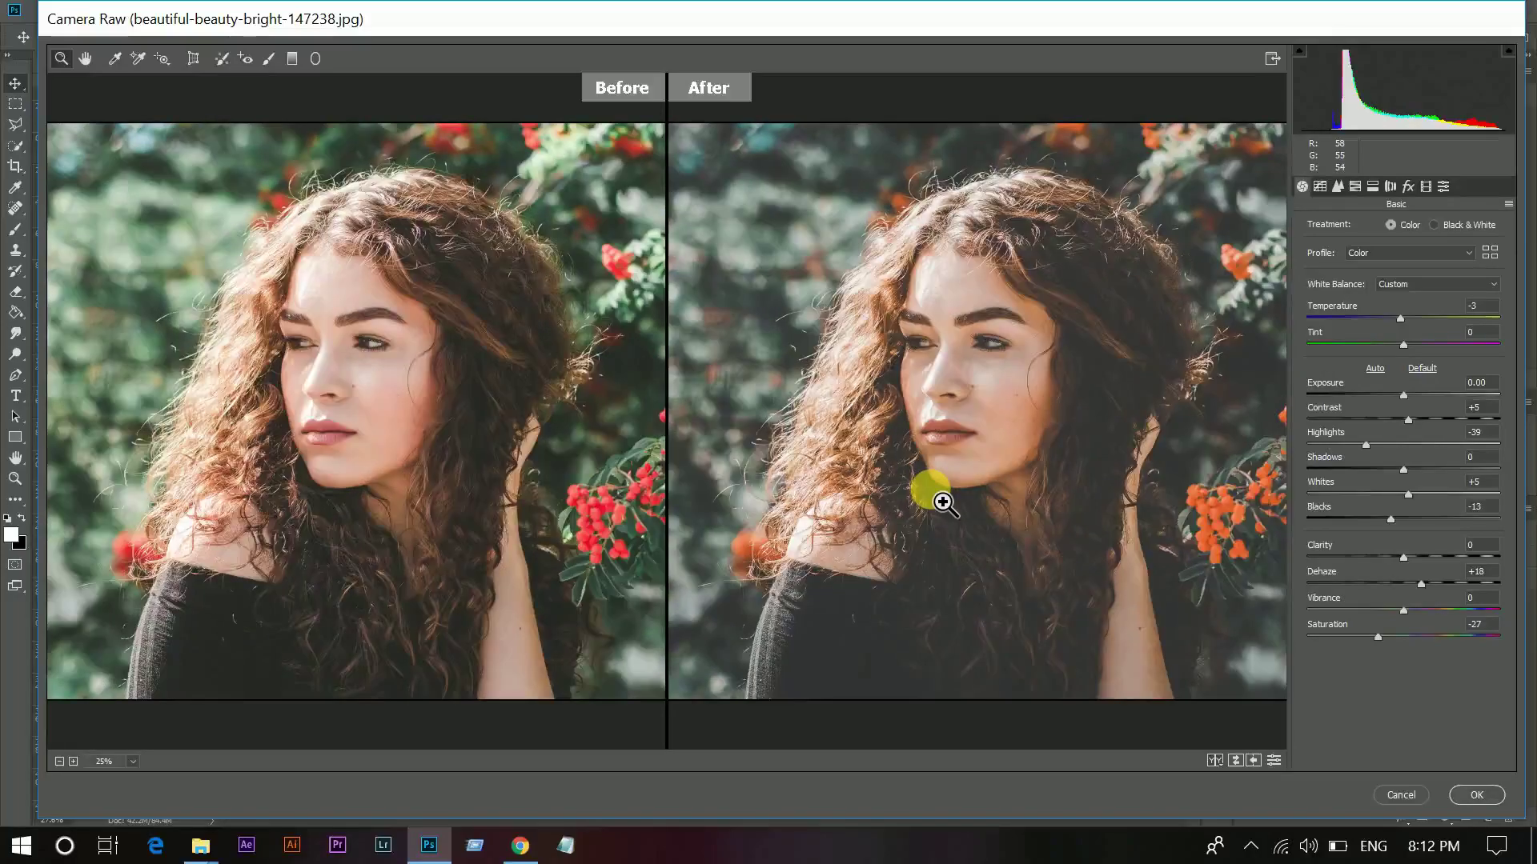
{"action": "left_click_drag", "start_coordinate": [942, 501], "coordinate": [1001, 363]}
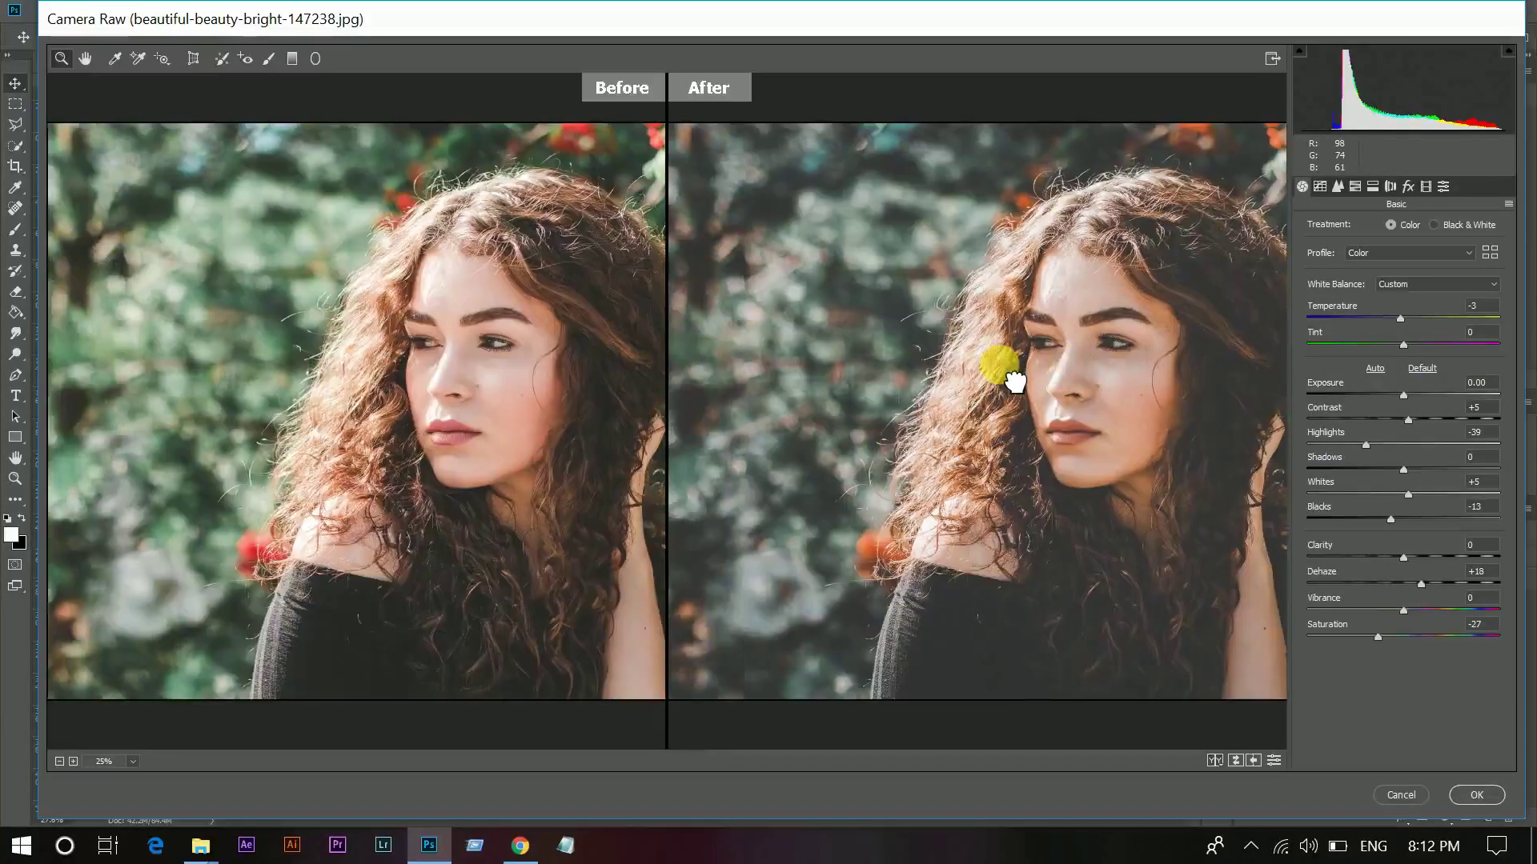
{"action": "left_click", "coordinate": [1476, 794]}
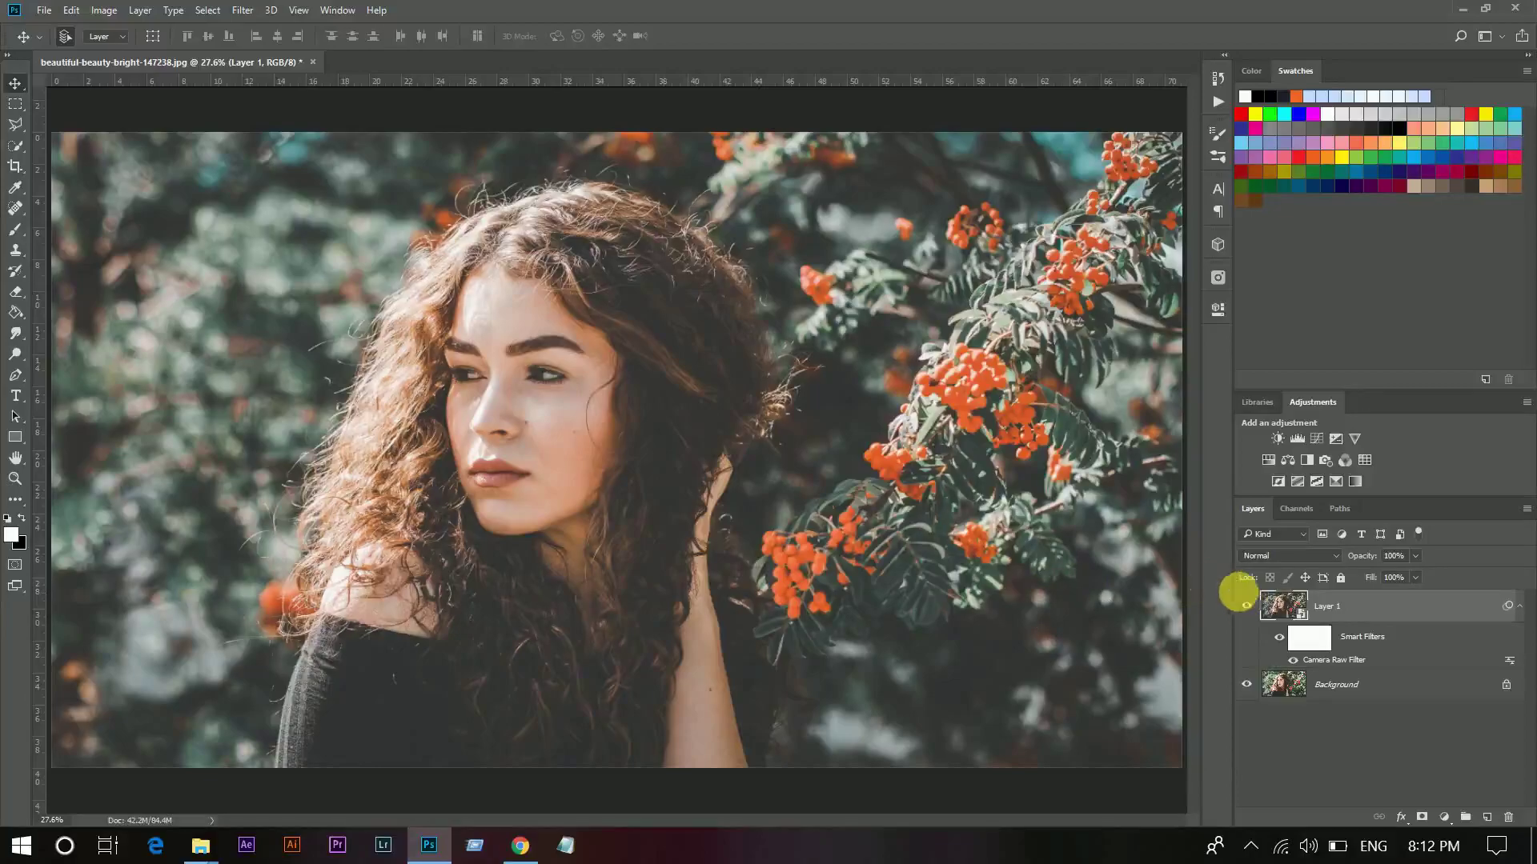
{"action": "left_click", "coordinate": [1249, 605]}
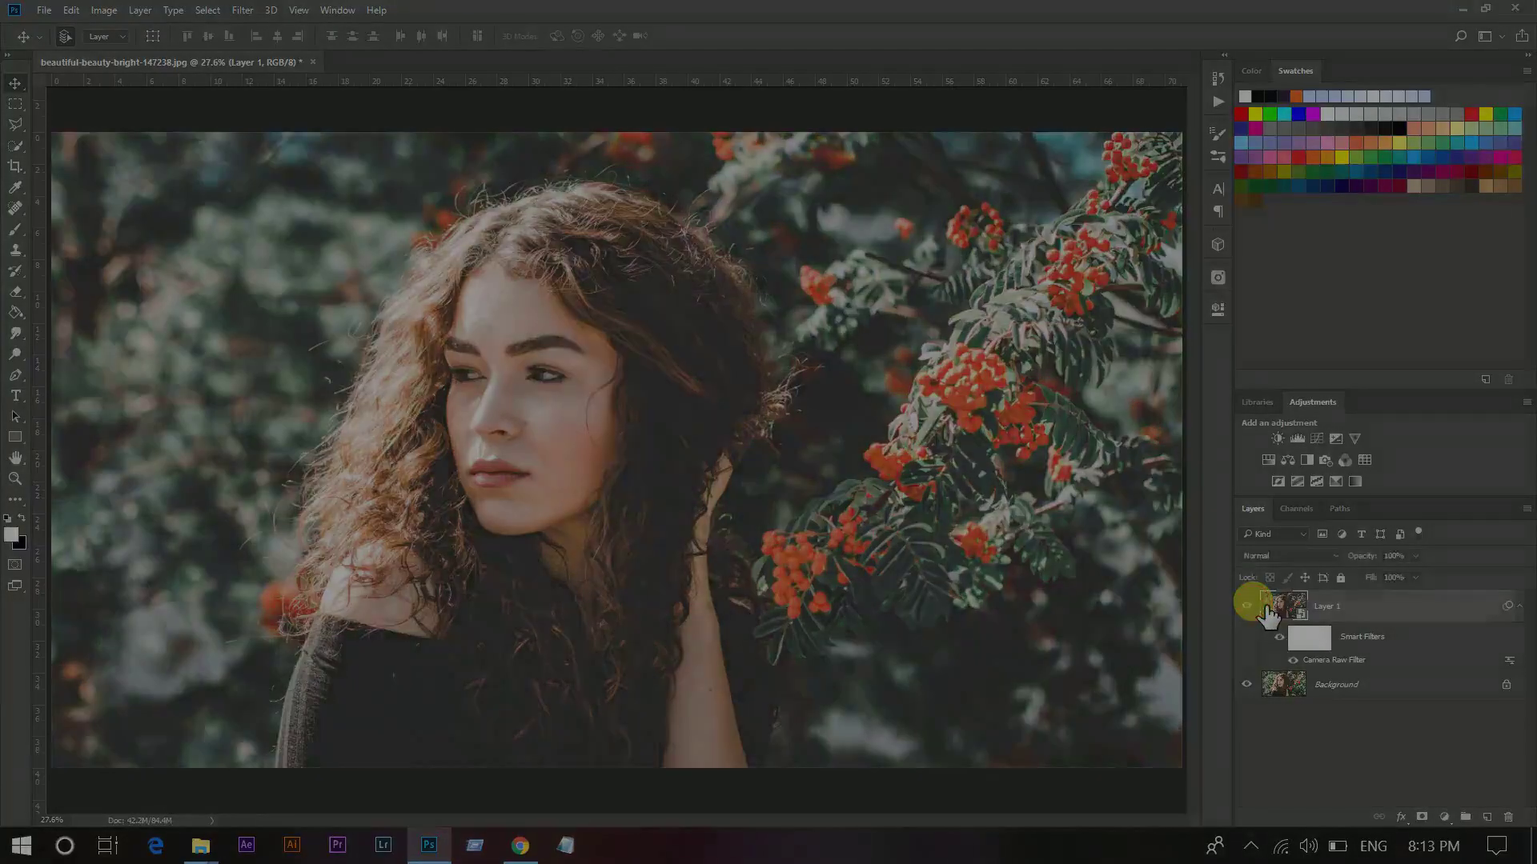